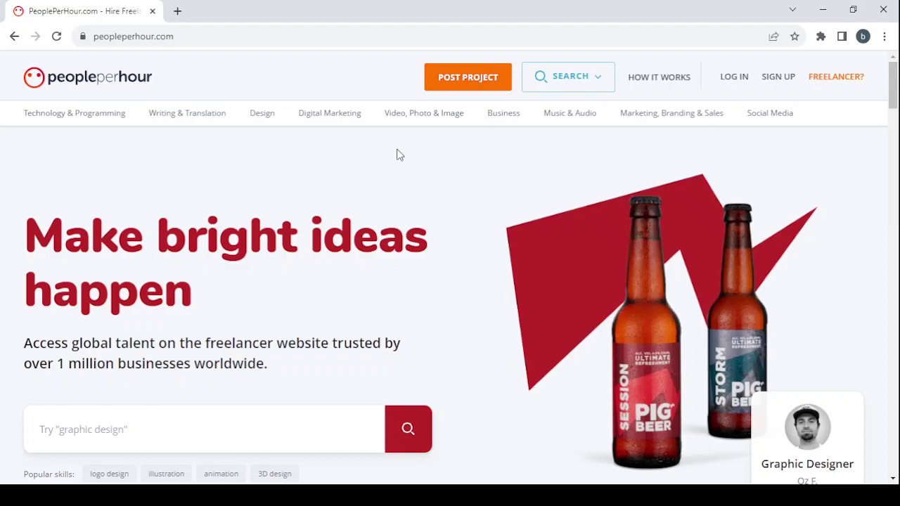
# Search the site's freelancers for "Social Media Advertiser".
pyautogui.click(580, 83)
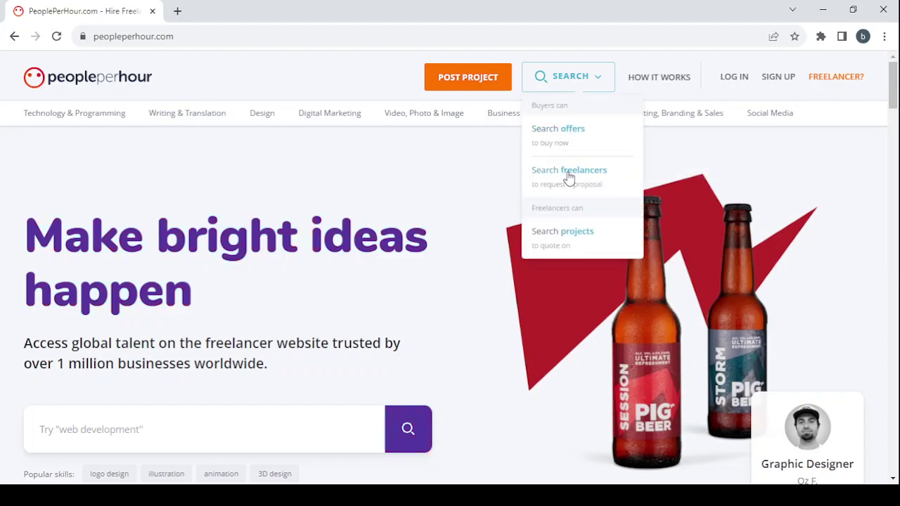
pyautogui.click(569, 176)
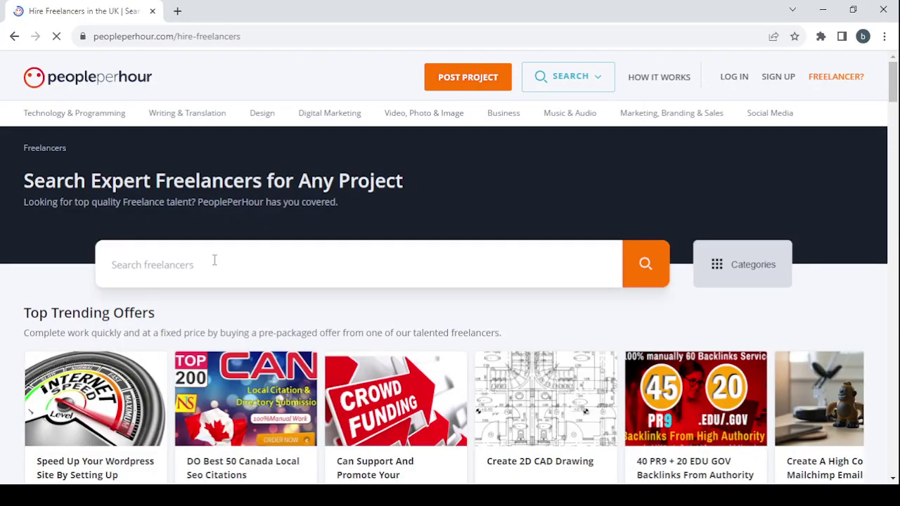
pyautogui.click(214, 261)
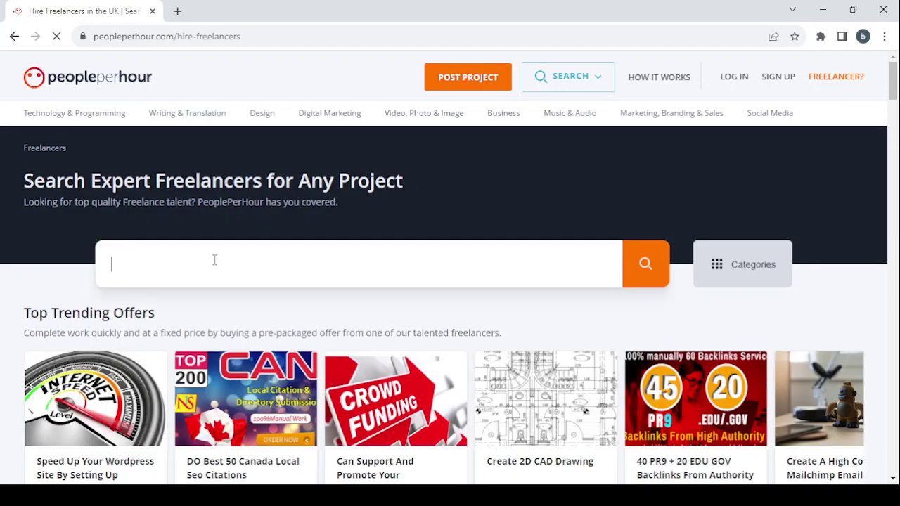
pyautogui.write('Social Media Advertiser')
pyautogui.press('Return')
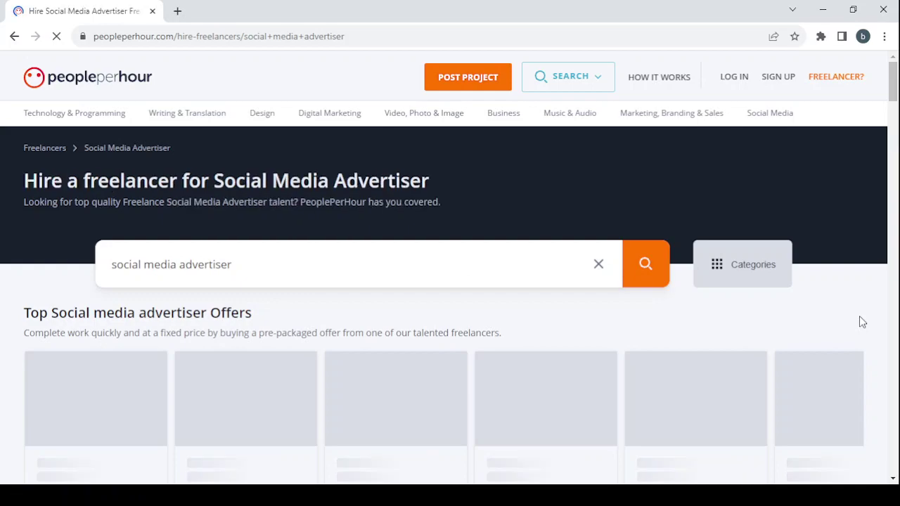
# Browse the top social media advertiser offers and their prices, including the next set in the carousel.
pyautogui.scroll(-3, 859, 317)
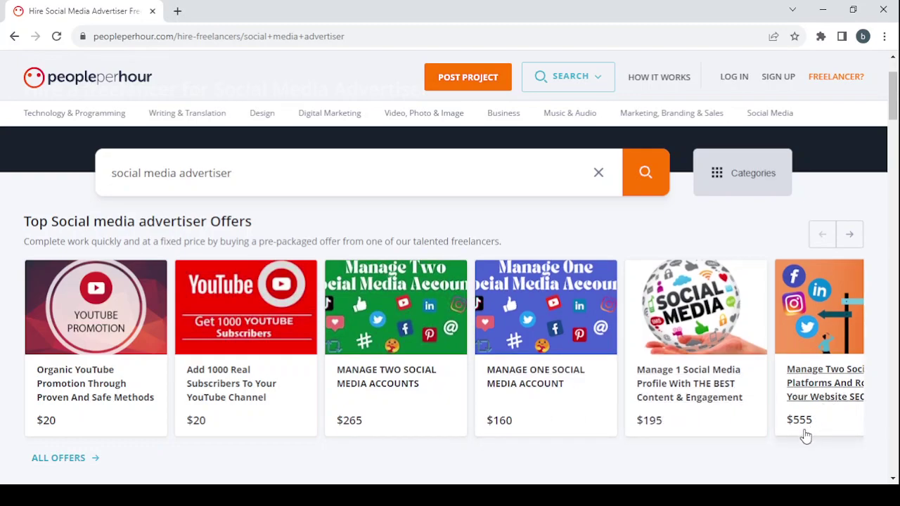
pyautogui.click(856, 237)
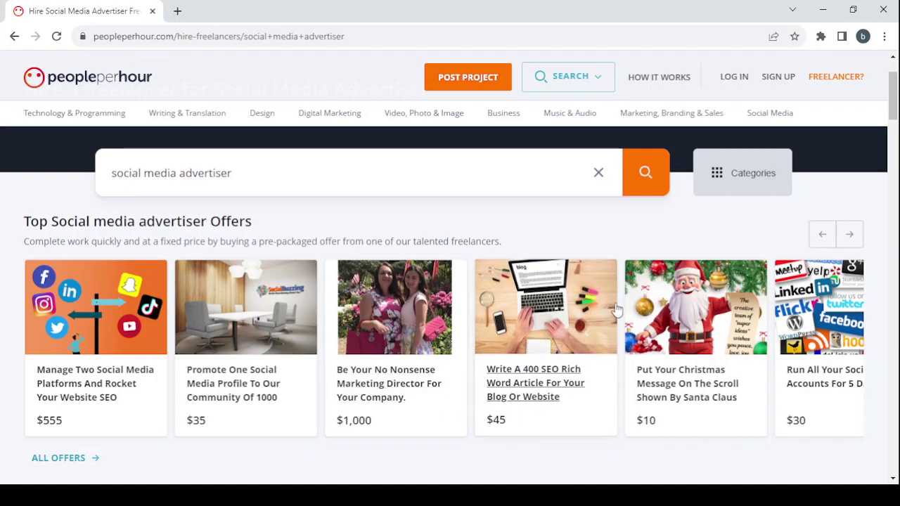
pyautogui.scroll(2, 442, 239)
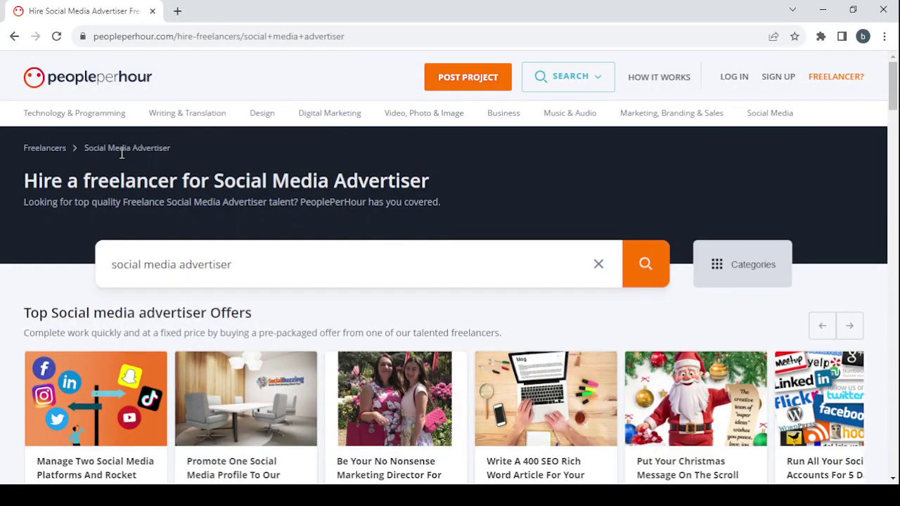
# Return to the homepage, open the freelancer registration with e-mail sign-up, and examine the fields it asks for.
pyautogui.click(114, 85)
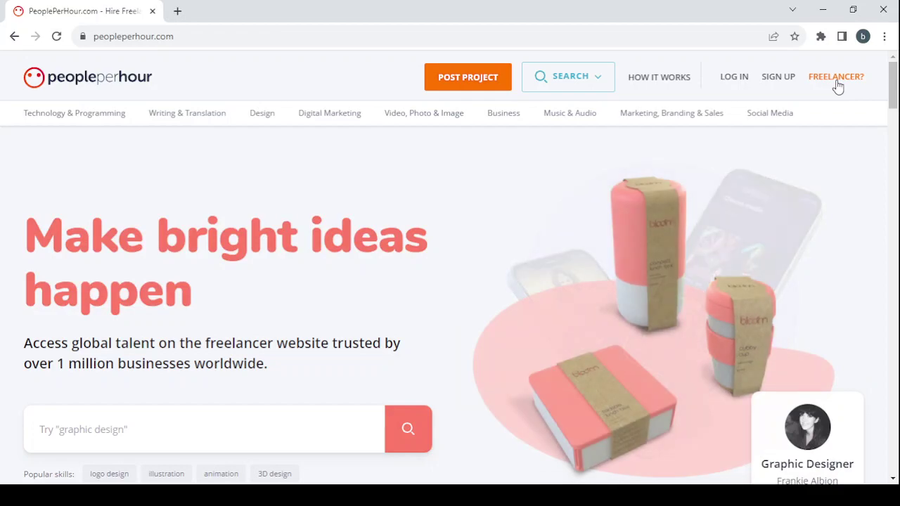
pyautogui.click(837, 79)
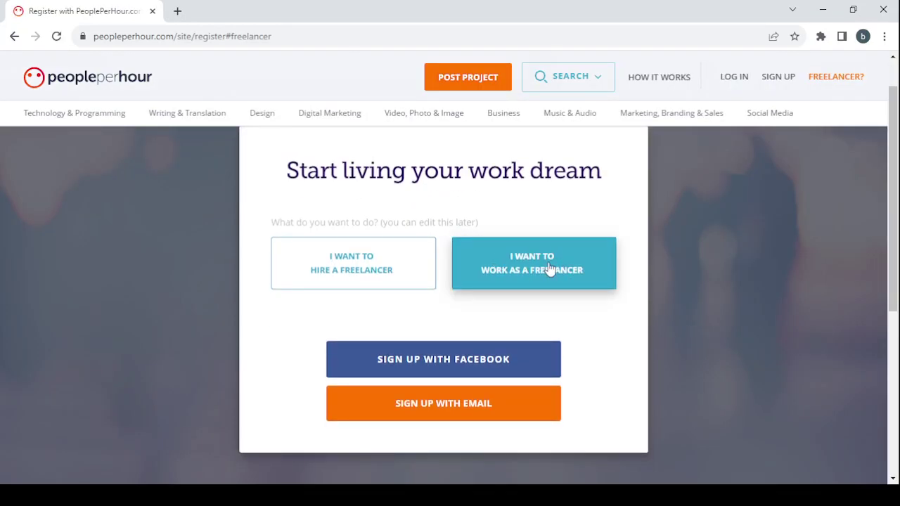
pyautogui.click(456, 407)
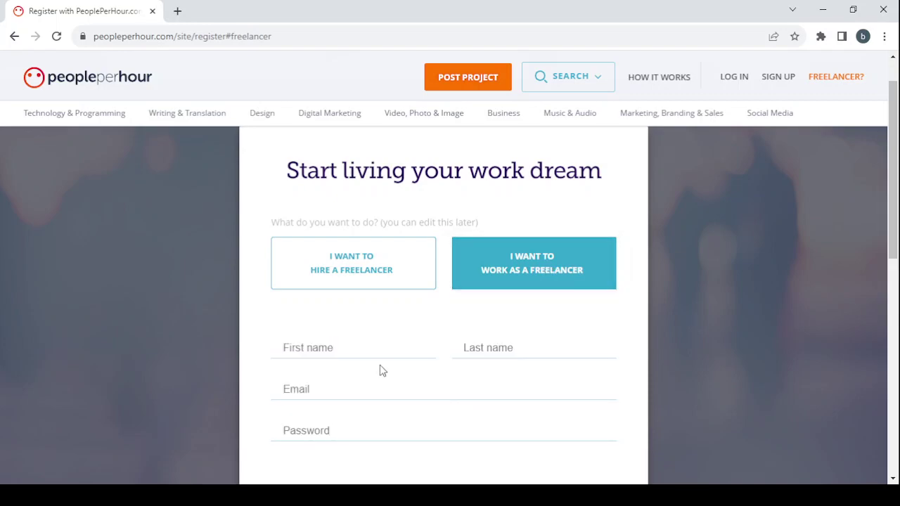
pyautogui.scroll(-1, 347, 332)
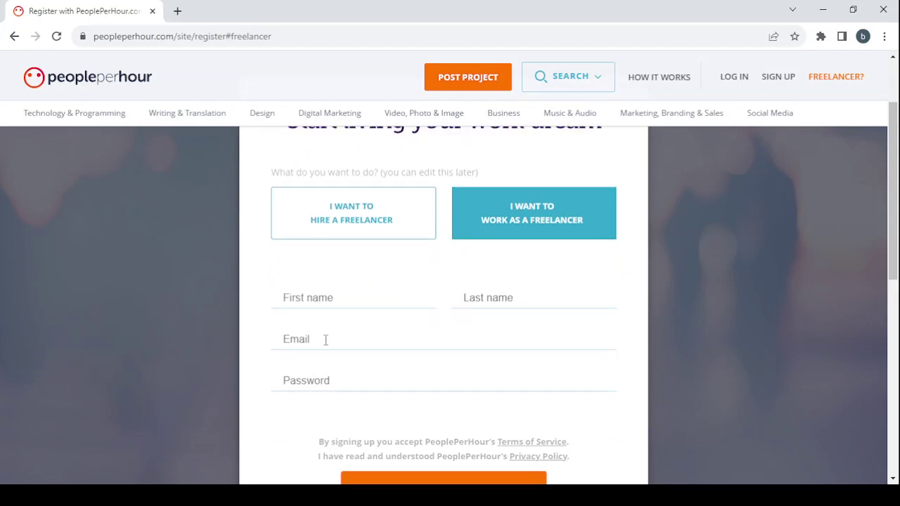
pyautogui.scroll(-2, 482, 362)
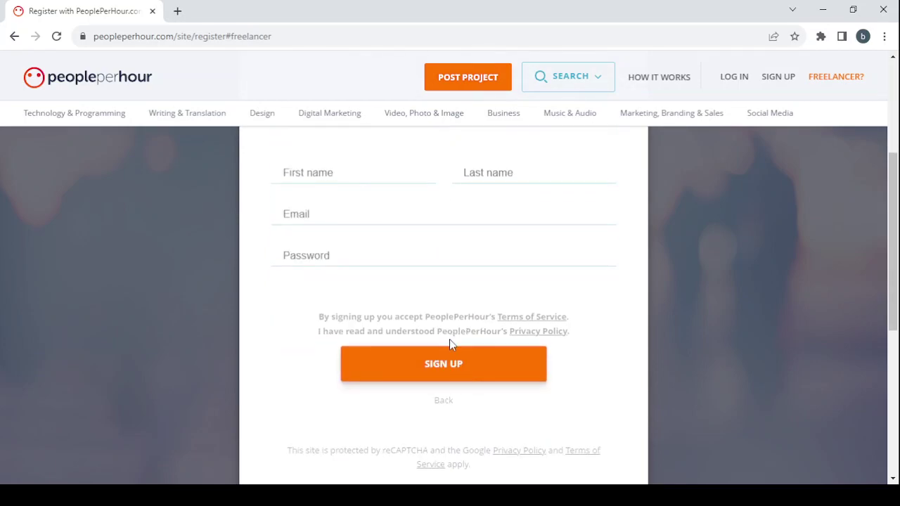
pyautogui.scroll(2, 454, 351)
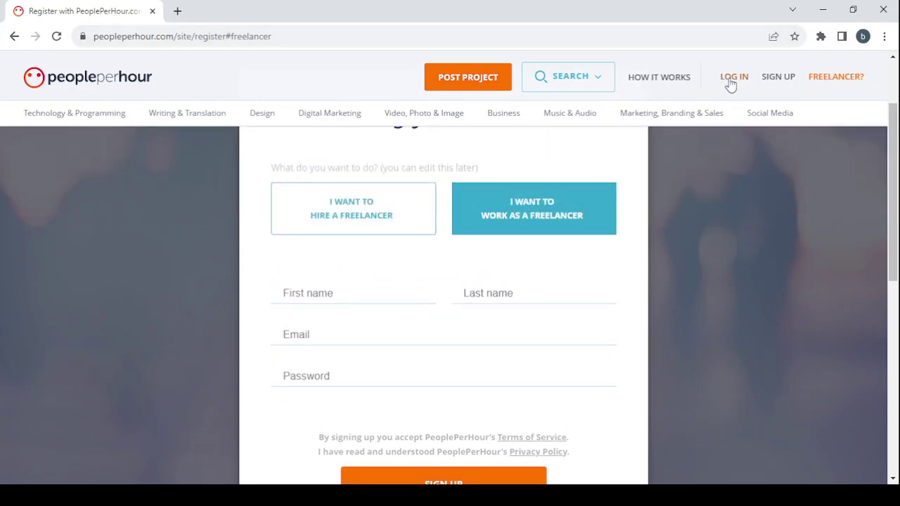
# Log in to the existing account with the account e-mail and password.
pyautogui.click(731, 81)
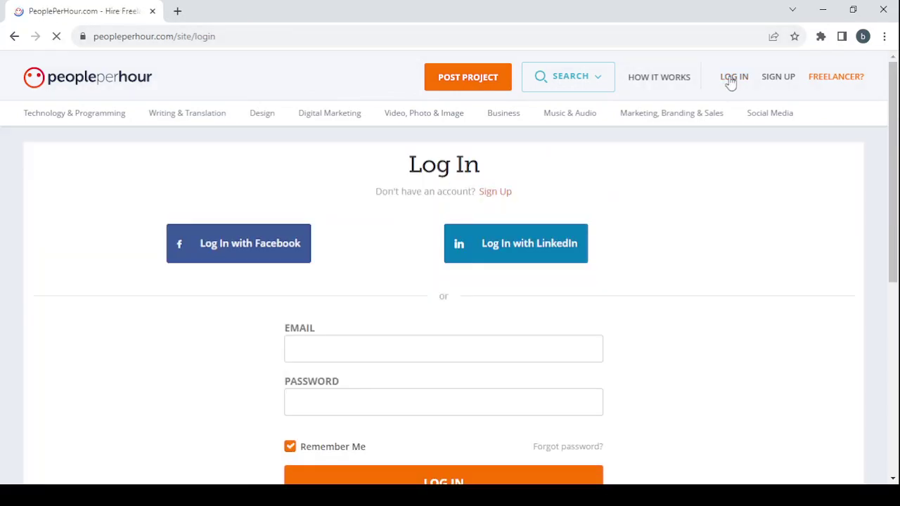
pyautogui.scroll(-1, 395, 277)
pyautogui.click(340, 303)
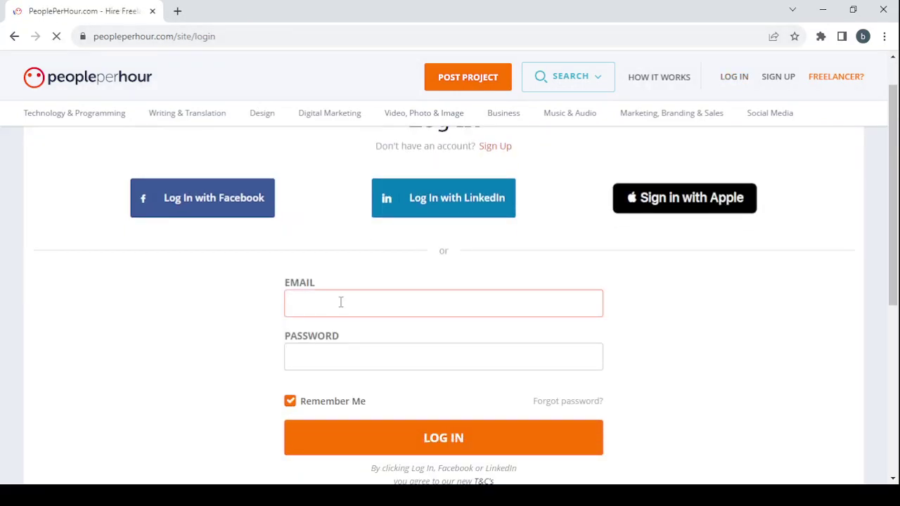
pyautogui.click(377, 364)
pyautogui.click(367, 362)
pyautogui.write('•••••••••')
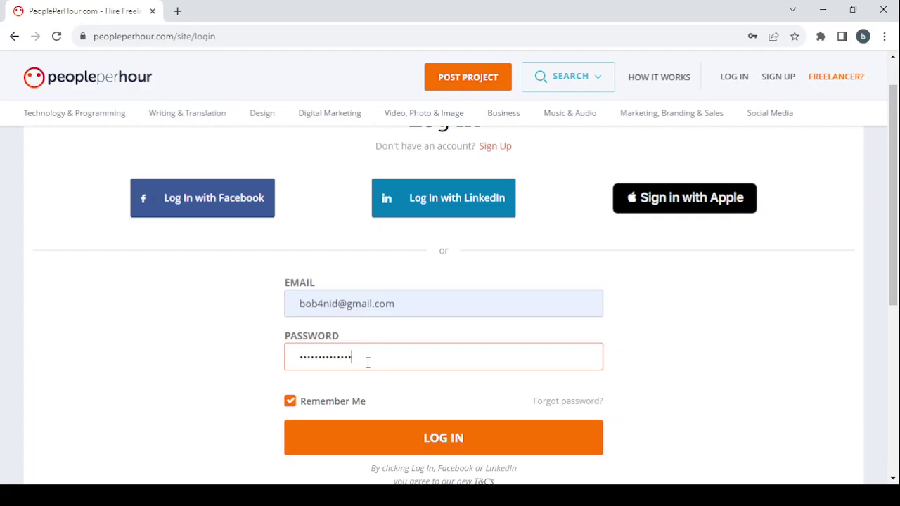
pyautogui.click(461, 436)
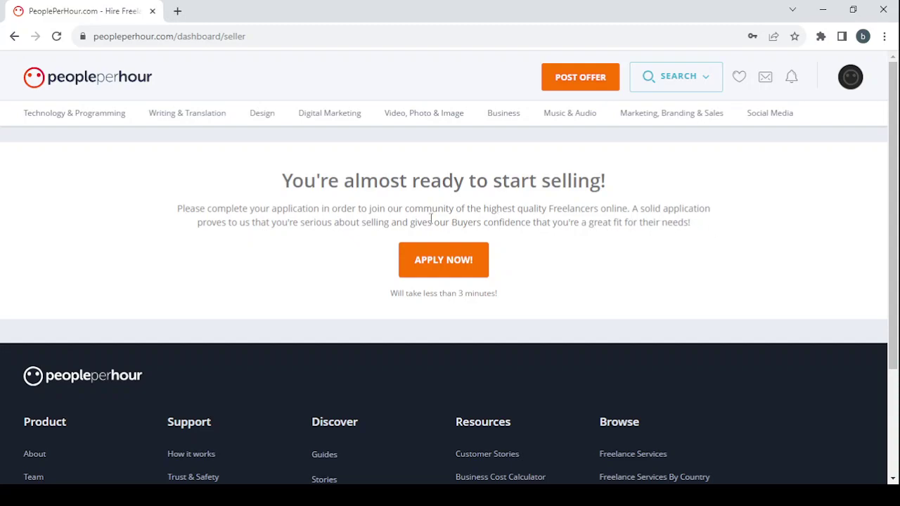
# Start the freelancer application and enter "Social Media Advertiser" as the job title.
pyautogui.click(441, 266)
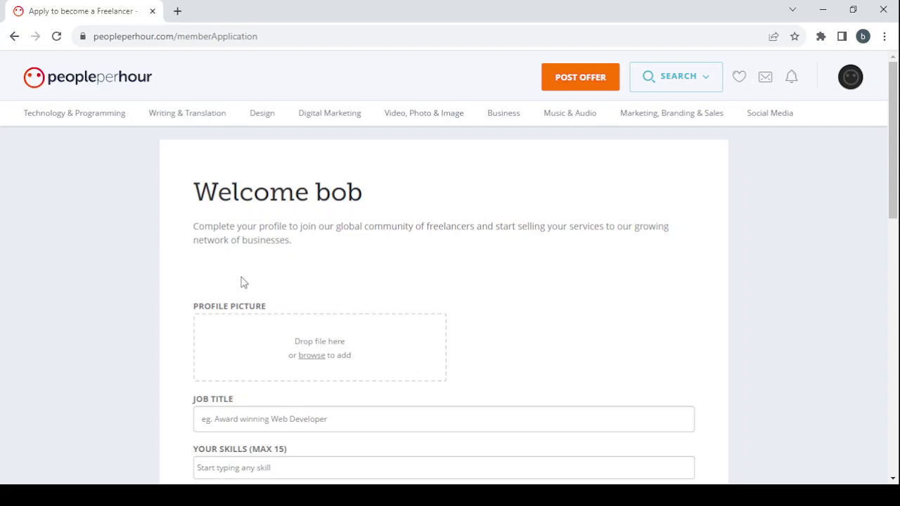
pyautogui.scroll(-1, 242, 281)
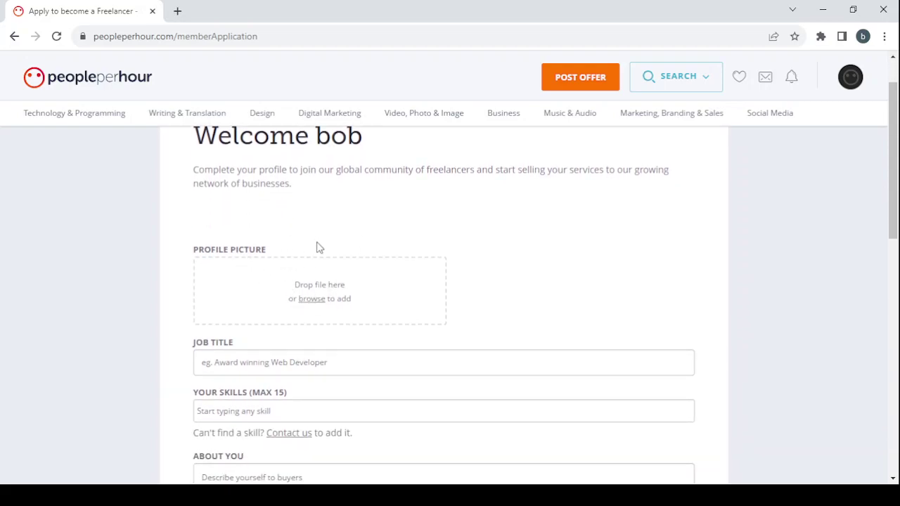
pyautogui.scroll(-2, 307, 255)
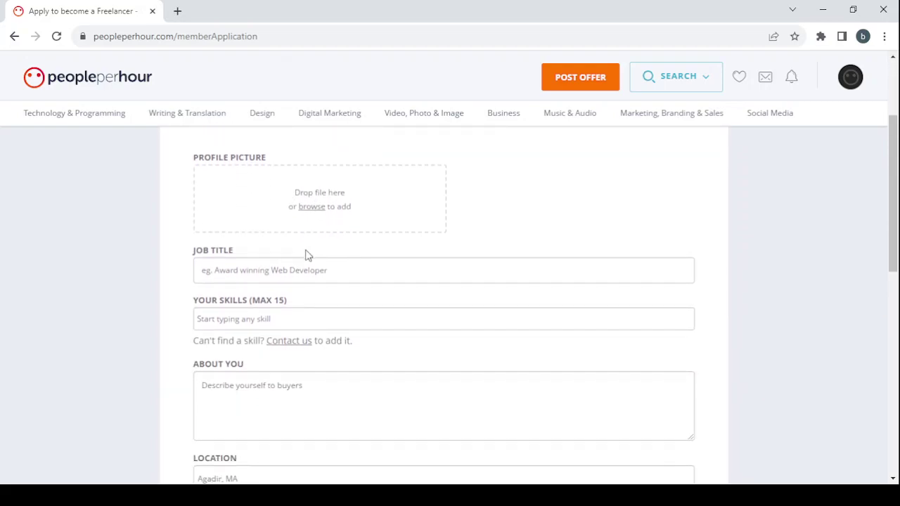
pyautogui.click(220, 269)
pyautogui.write('Social Media Advertiser')
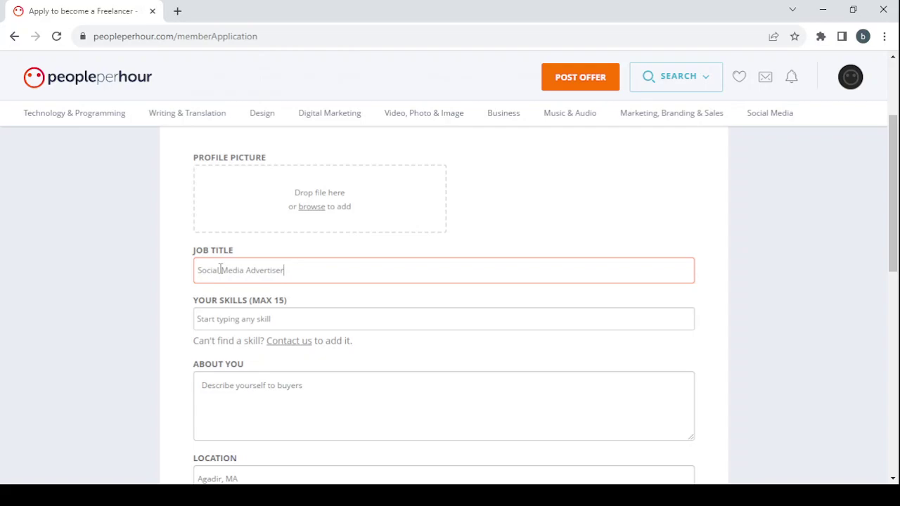
# Add "social media marketing" as the first skill in the application.
pyautogui.scroll(-1, 406, 272)
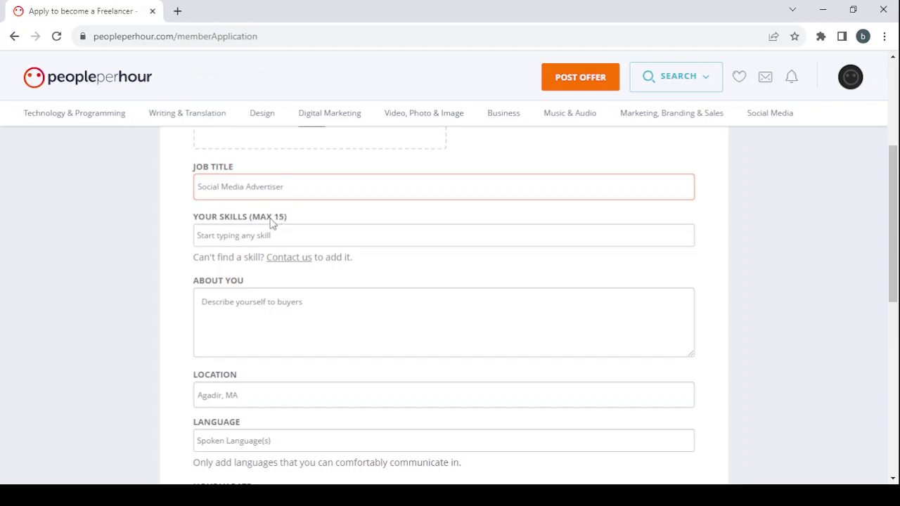
pyautogui.click(259, 239)
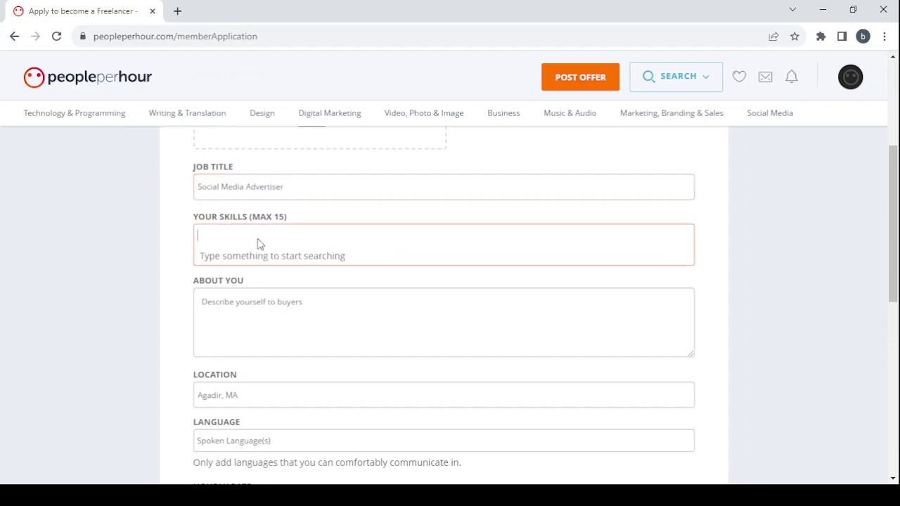
pyautogui.write('so')
pyautogui.press('BackSpace')
pyautogui.press('BackSpace')
pyautogui.write('sov')
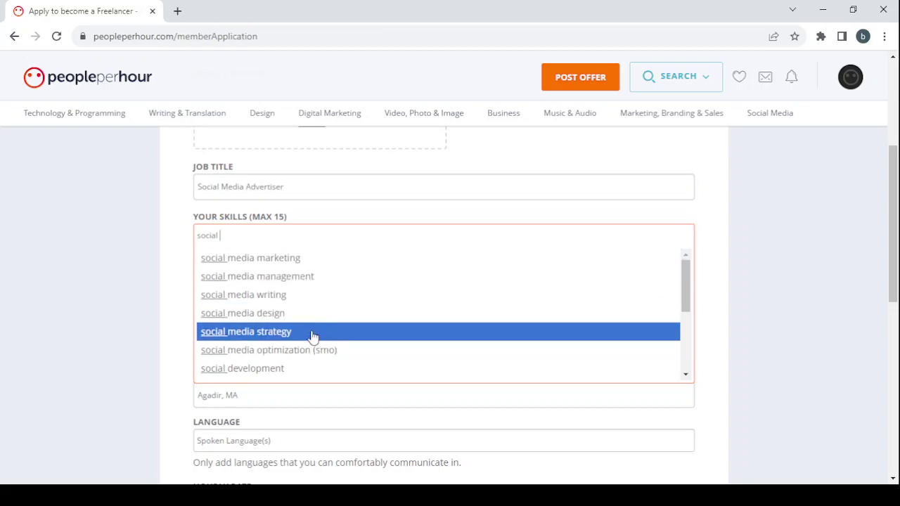
pyautogui.click(317, 260)
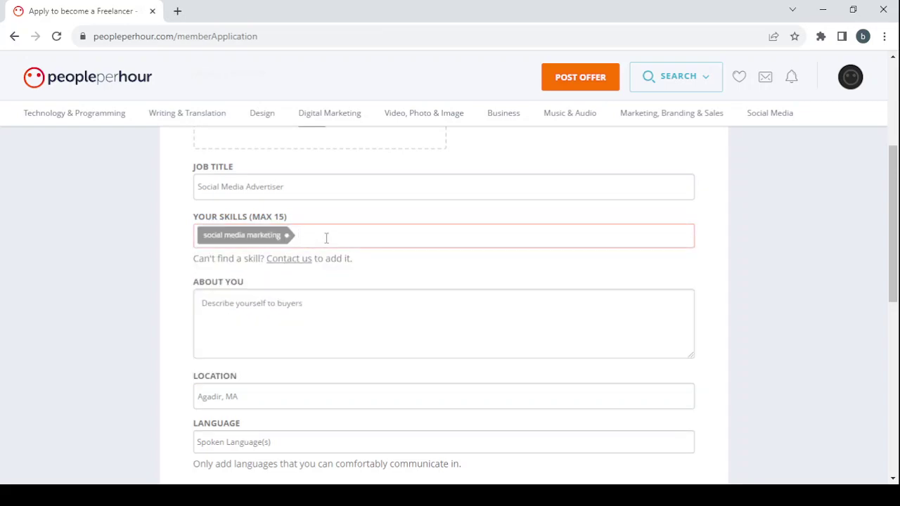
# Add the skills "social media management", "social media writing" and "social media design".
pyautogui.write('social')
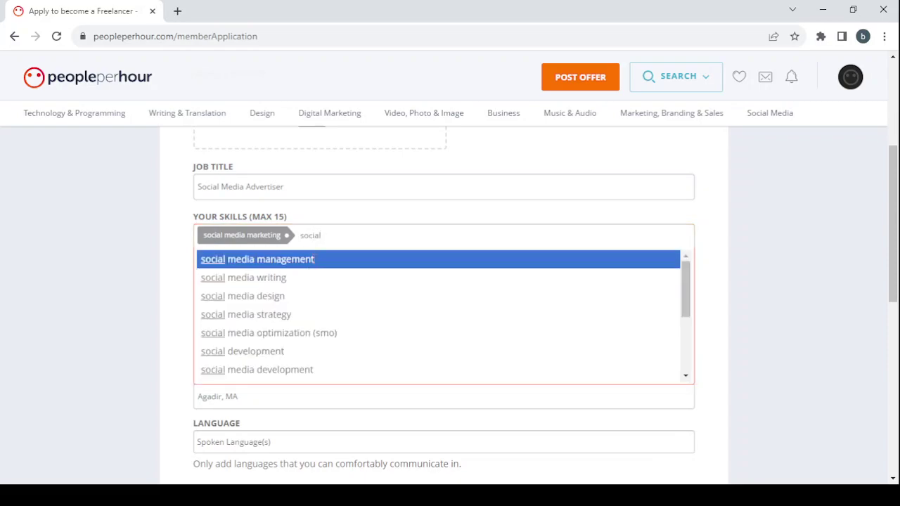
pyautogui.click(316, 262)
pyautogui.write('soc')
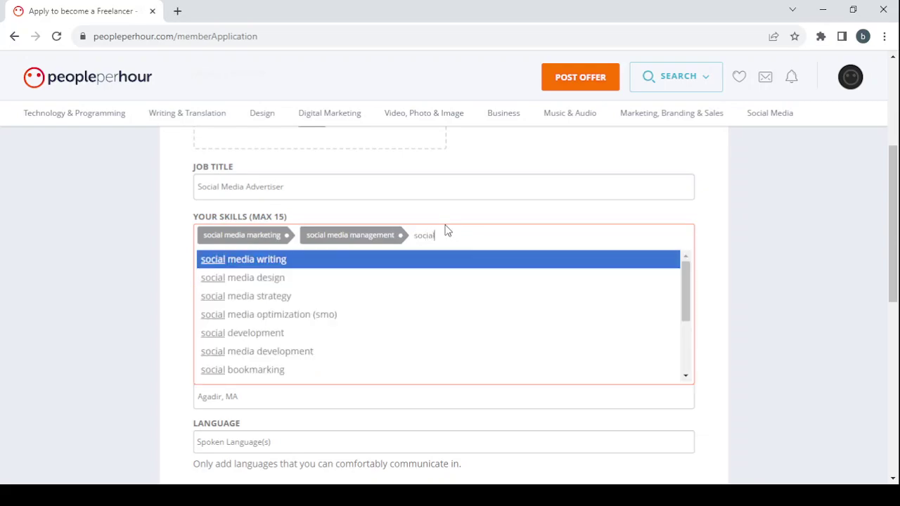
pyautogui.click(305, 266)
pyautogui.write('so')
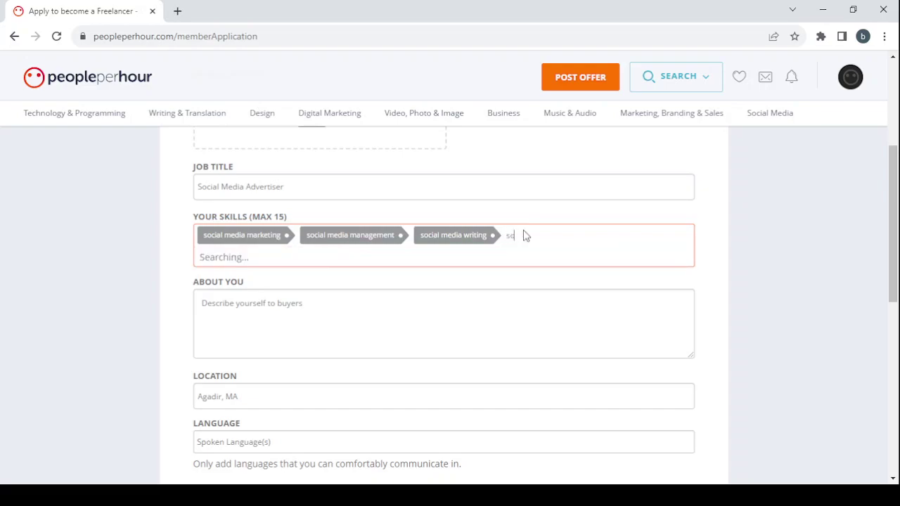
pyautogui.write('cial')
pyautogui.click(363, 261)
# Add the skills "social media strategy" and "social media training" to the application.
pyautogui.click(602, 236)
pyautogui.write('so')
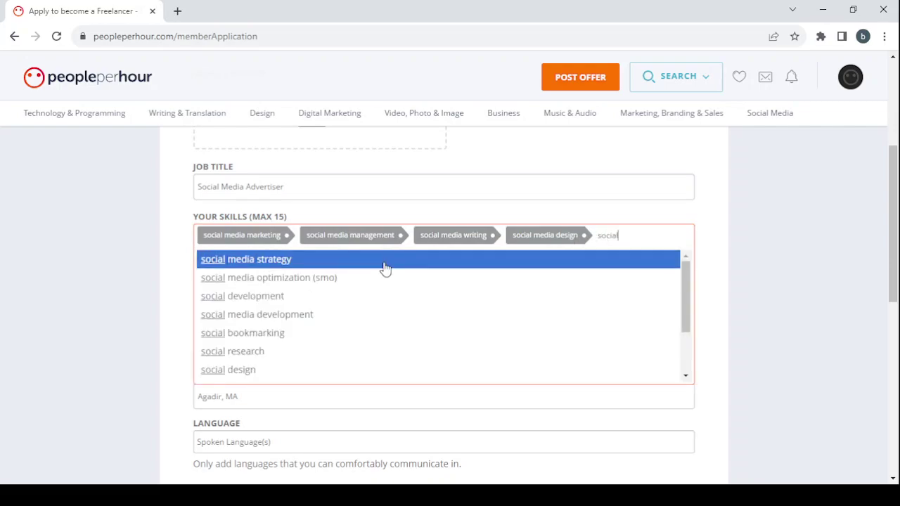
pyautogui.click(384, 266)
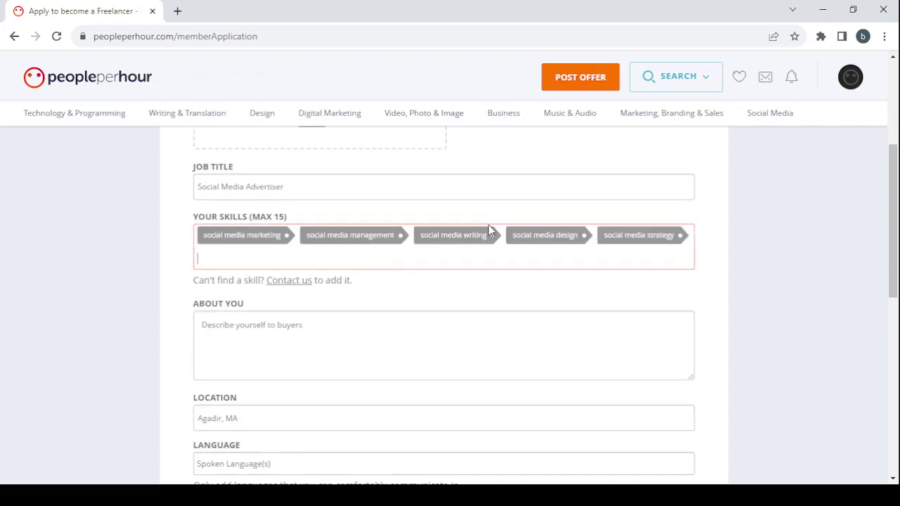
pyautogui.click(457, 265)
pyautogui.write('sosial')
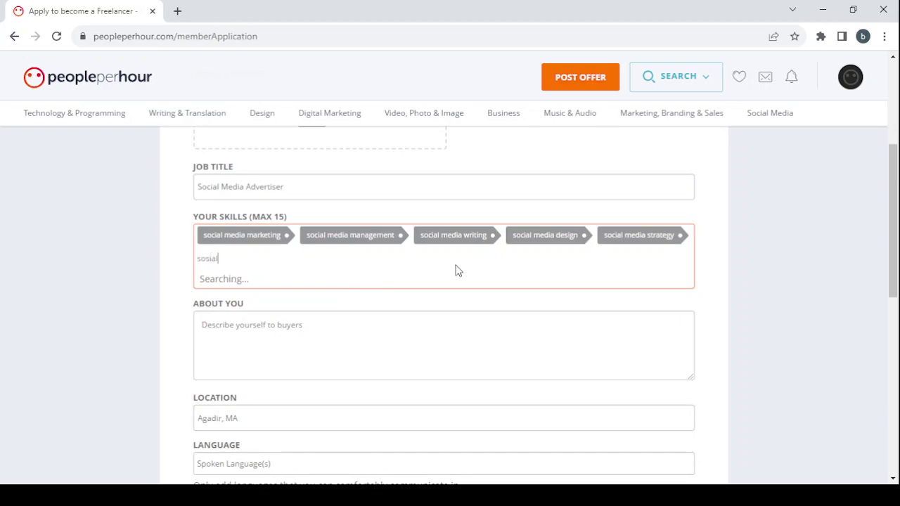
pyautogui.press('BackSpace')
pyautogui.press('BackSpace')
pyautogui.write('l')
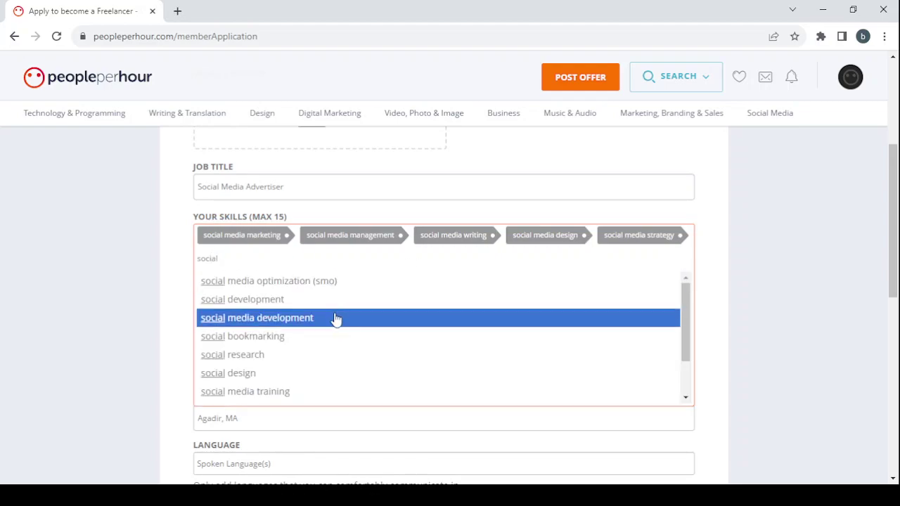
pyautogui.scroll(-3, 335, 344)
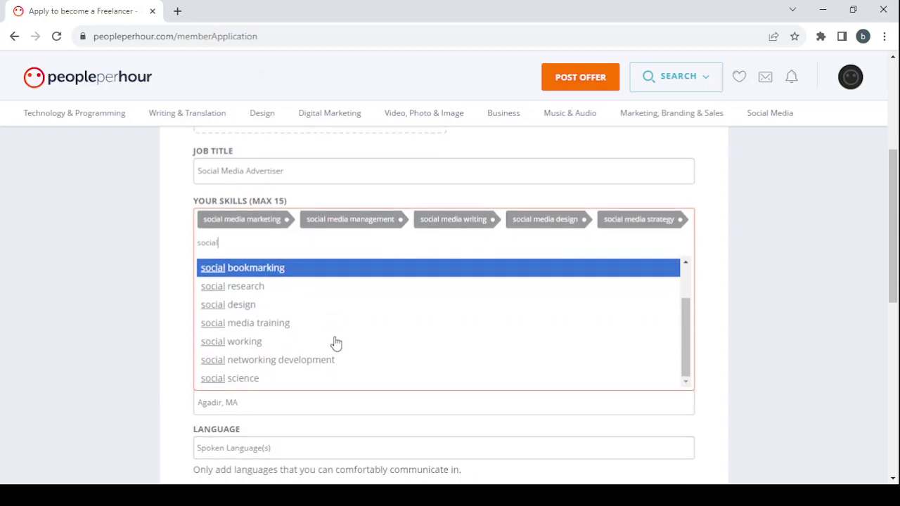
pyautogui.click(300, 324)
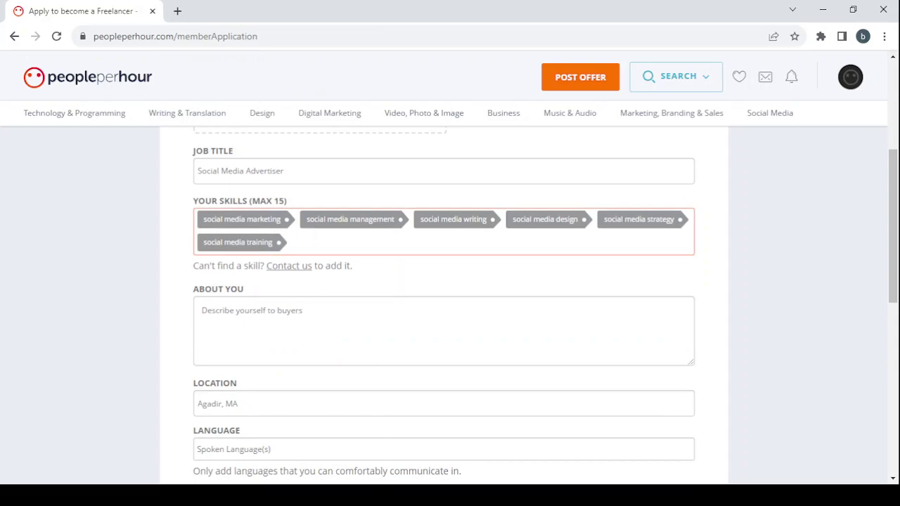
pyautogui.hotkey('alt', 'Tab')
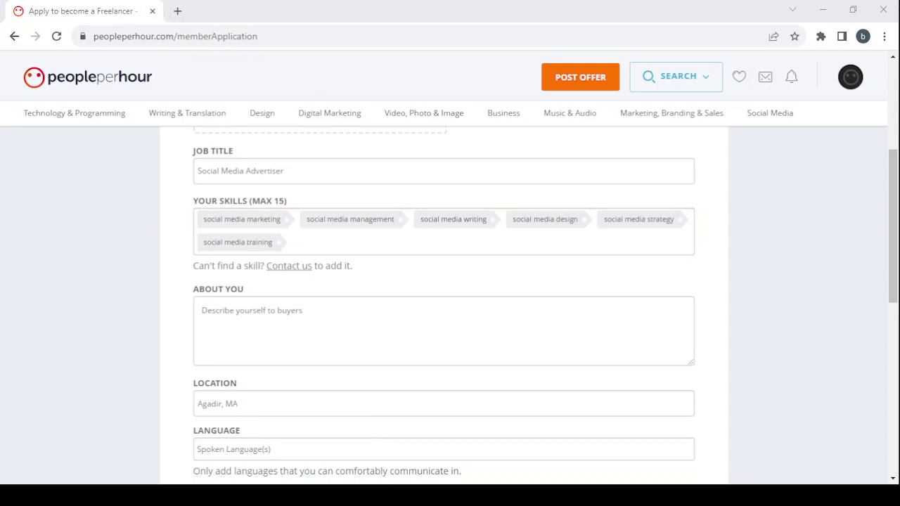
pyautogui.hotkey('alt', 'Tab')
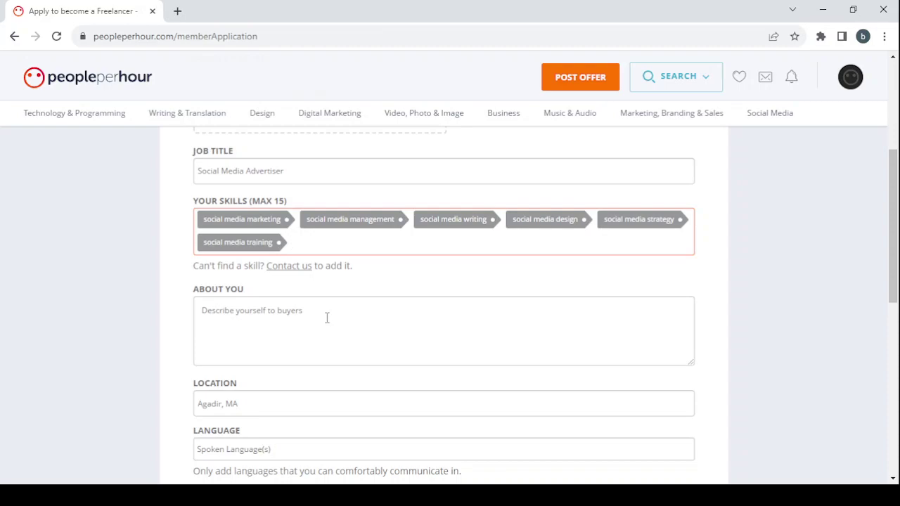
# Open the freelancer search page in a new browser tab and switch to it.
pyautogui.scroll(4, 327, 318)
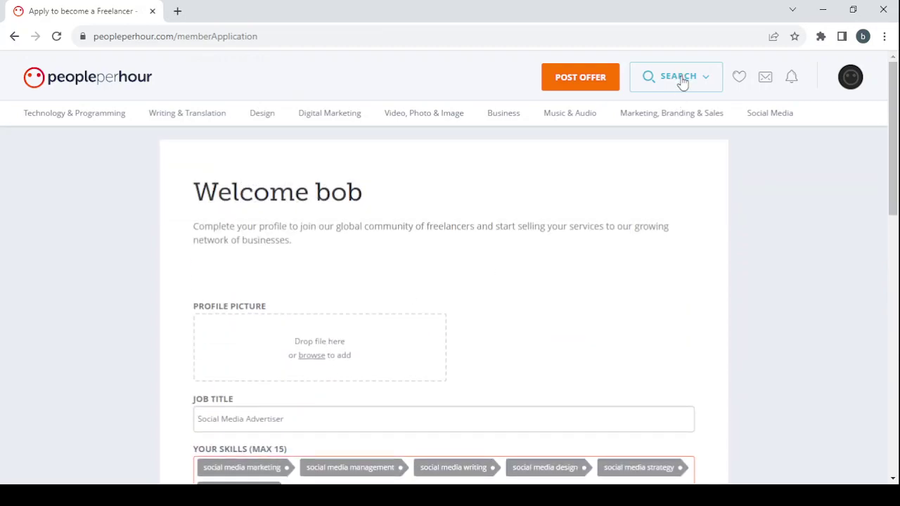
pyautogui.click(682, 83)
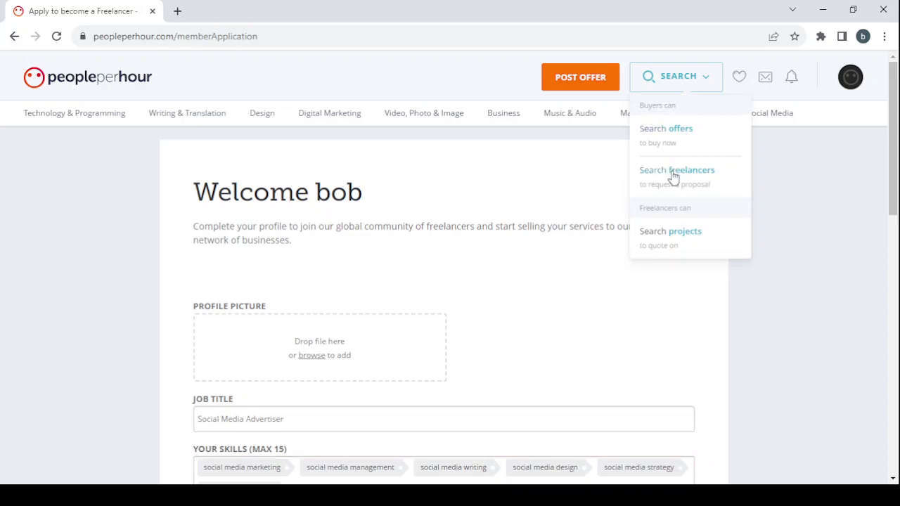
pyautogui.middleClick(728, 184)
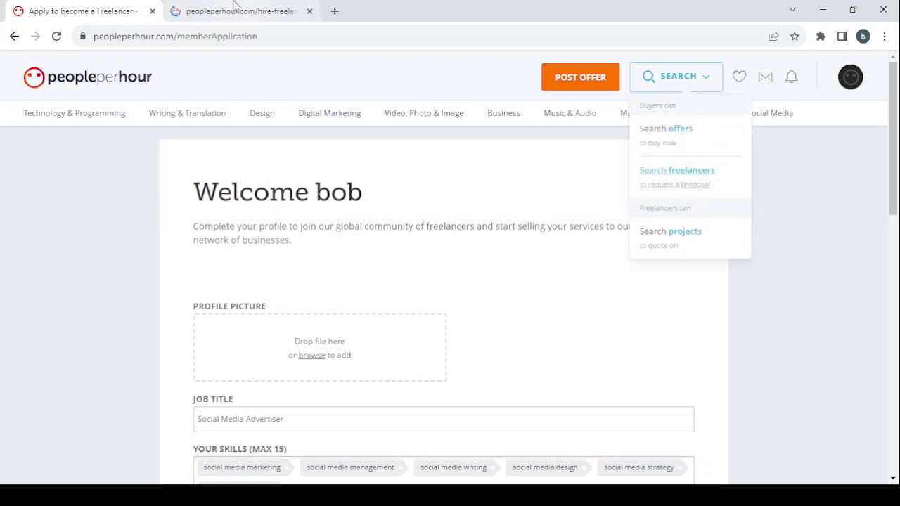
pyautogui.click(236, 6)
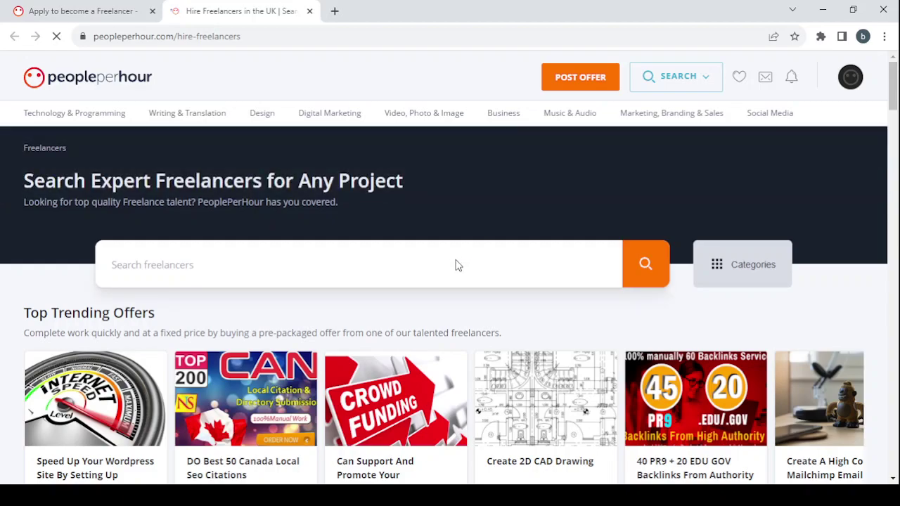
# Search the freelancers for "Social Media Advertiser".
pyautogui.click(196, 265)
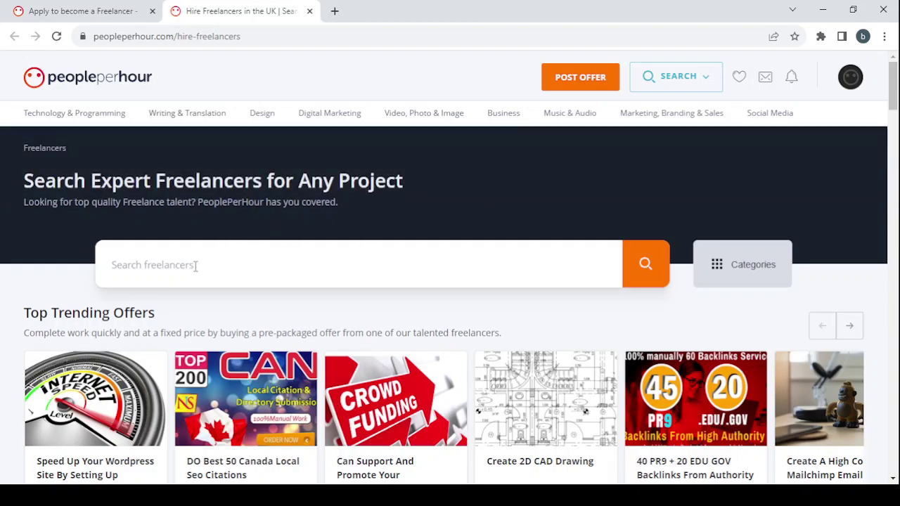
pyautogui.write('Social Media Advertiser')
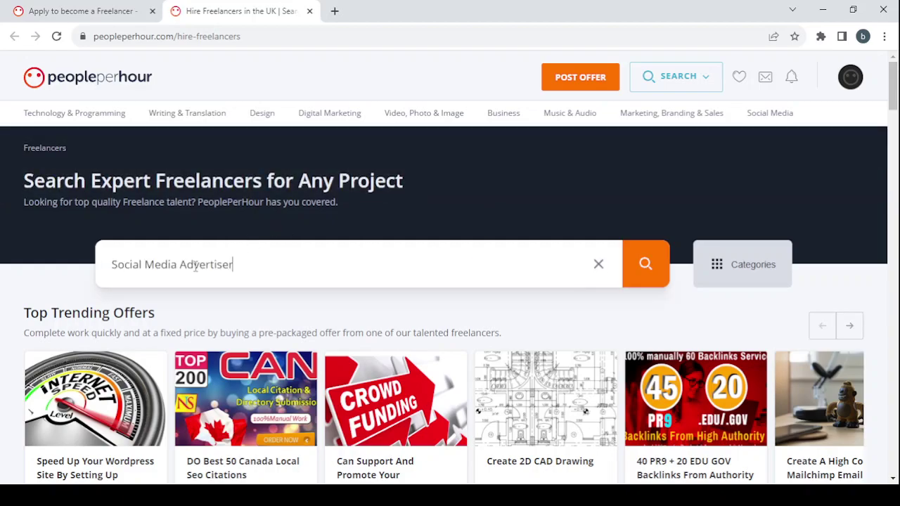
pyautogui.click(646, 265)
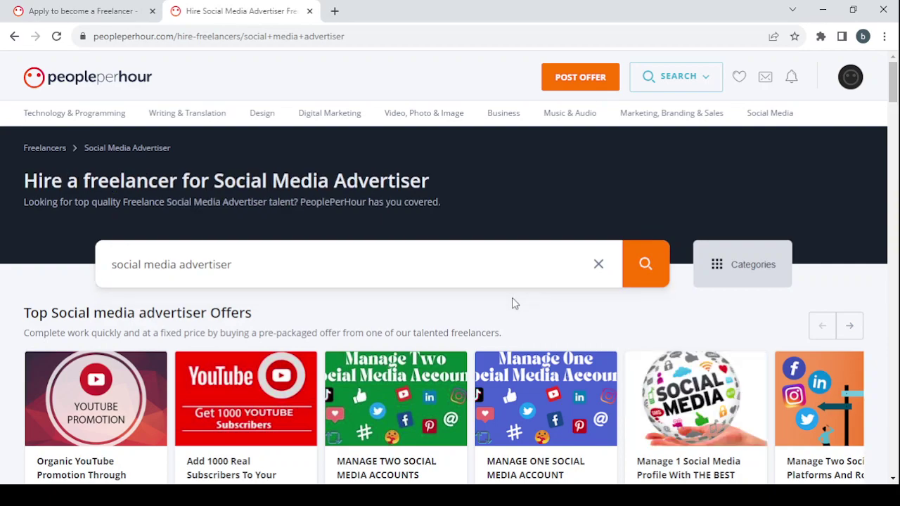
# Open the full list of offers for the social media advertiser search.
pyautogui.scroll(-2, 512, 299)
pyautogui.scroll(-1, 422, 302)
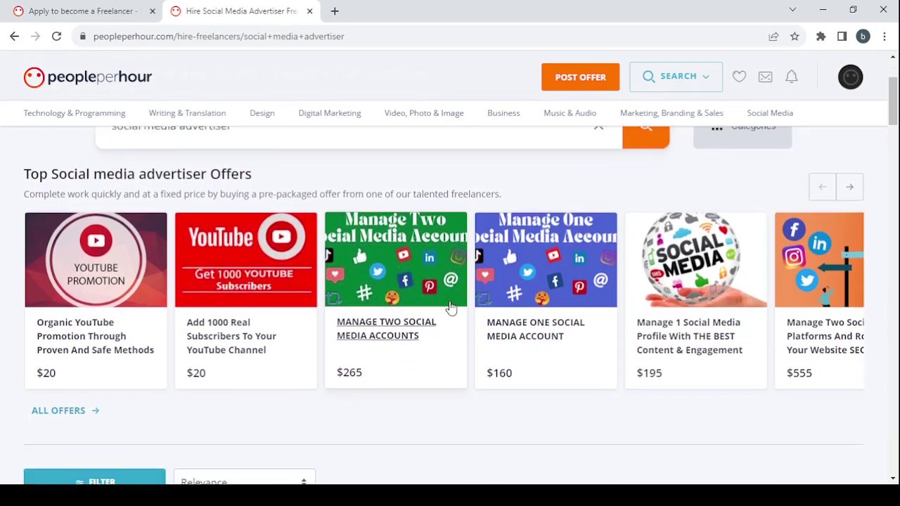
pyautogui.click(75, 391)
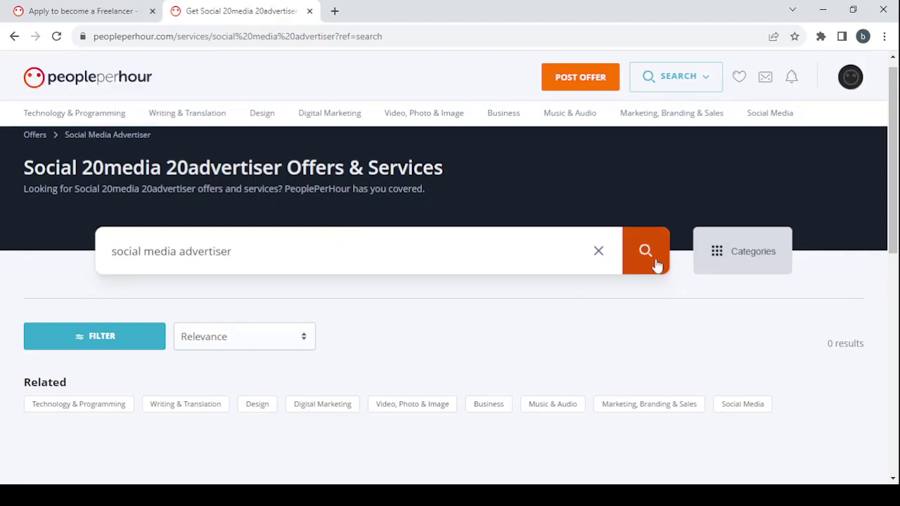
pyautogui.scroll(-3, 656, 265)
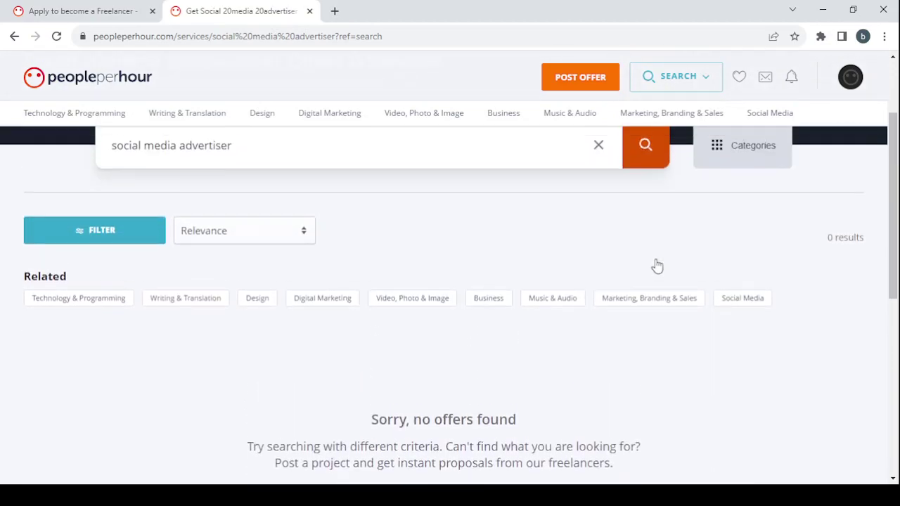
pyautogui.scroll(1, 409, 223)
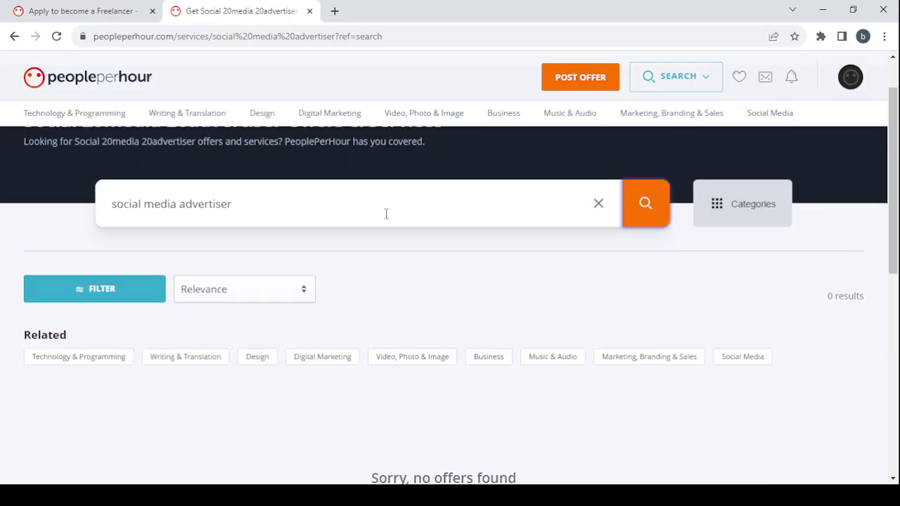
# Shorten the offer search phrase to "social media" and run the search again.
pyautogui.tripleClick(303, 210)
pyautogui.click(304, 209)
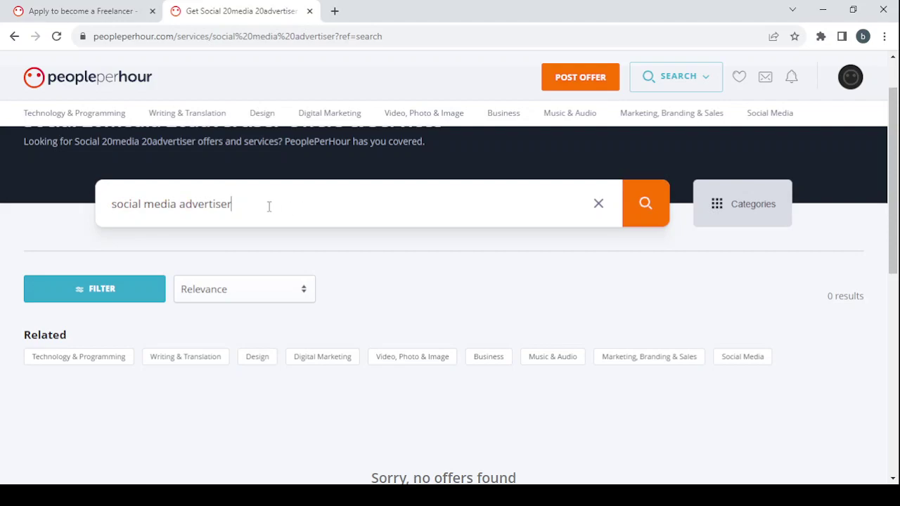
pyautogui.press('BackSpace')
pyautogui.press('BackSpace')
pyautogui.press('BackSpace')
pyautogui.press('BackSpace')
pyautogui.press('BackSpace')
pyautogui.press('BackSpace')
pyautogui.press('BackSpace')
pyautogui.press('Return')
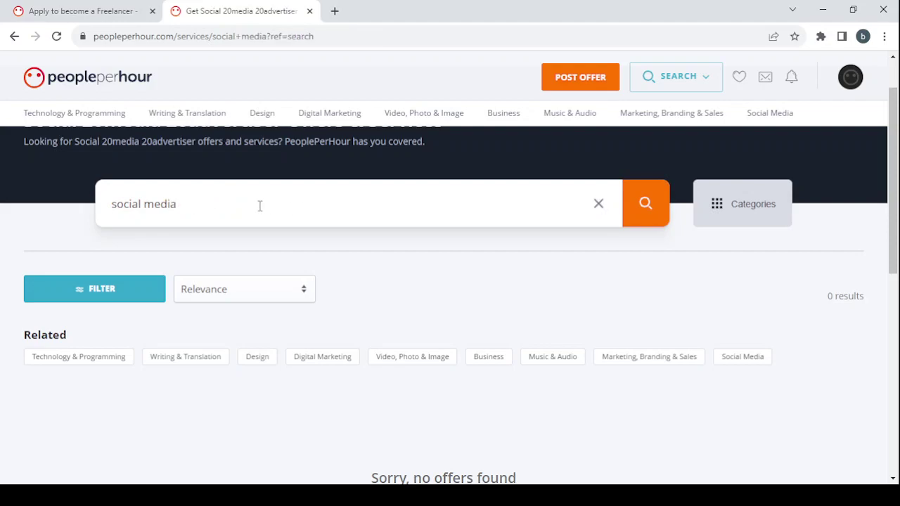
# Browse the social media offers and open "Manage 1 social media profile with THE BEST content & engagement".
pyautogui.scroll(-3, 605, 277)
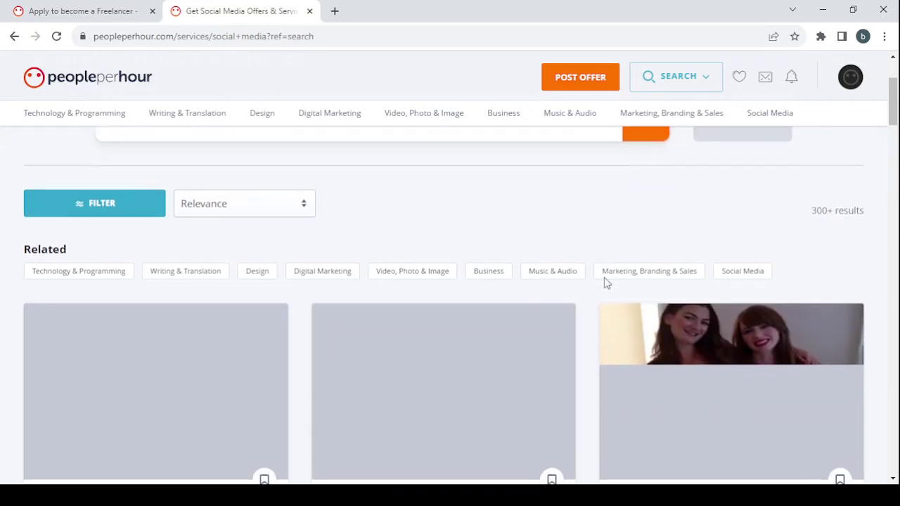
pyautogui.scroll(-2, 606, 284)
pyautogui.scroll(-1, 604, 281)
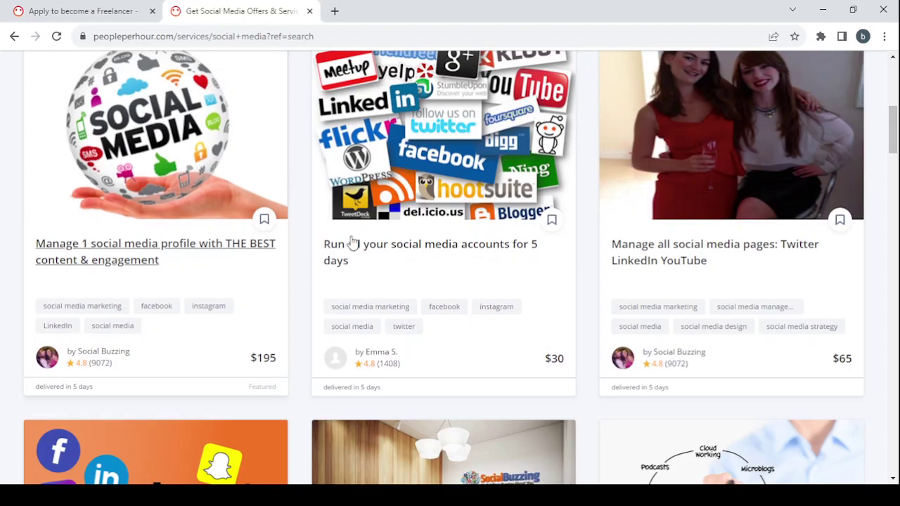
pyautogui.scroll(-2, 364, 258)
pyautogui.scroll(2, 365, 259)
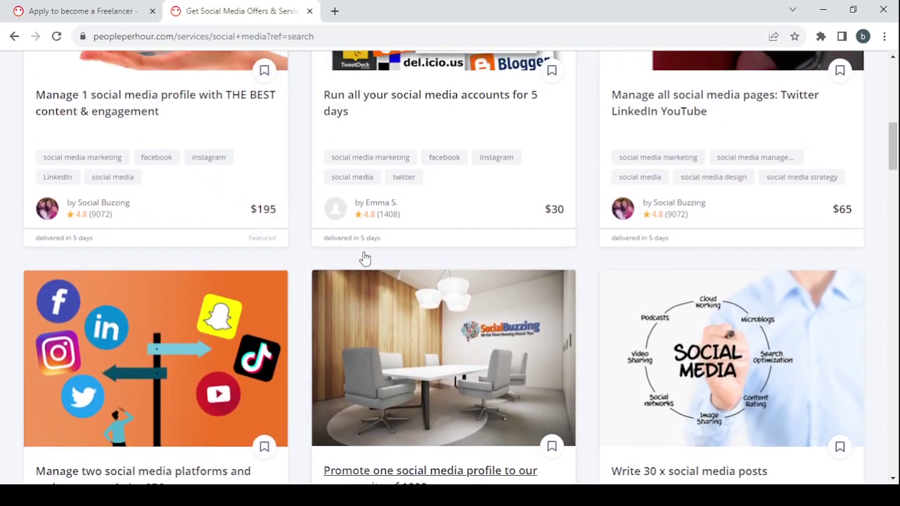
pyautogui.scroll(1, 364, 258)
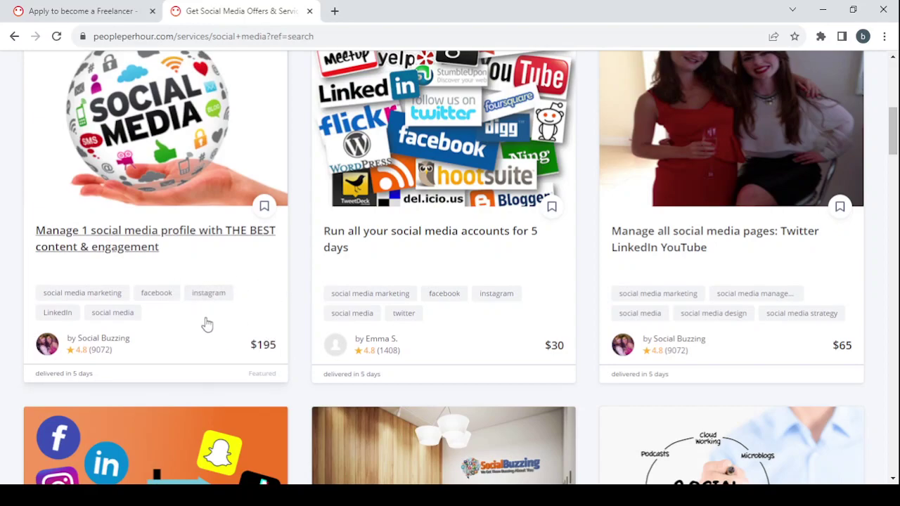
pyautogui.click(155, 239)
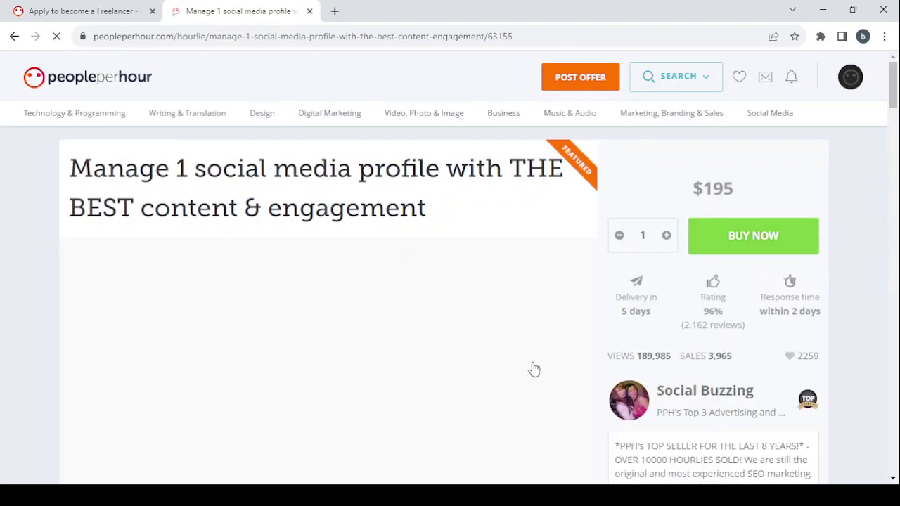
# Read the full About description of the seller Social Buzzing, then close it.
pyautogui.scroll(-1, 532, 369)
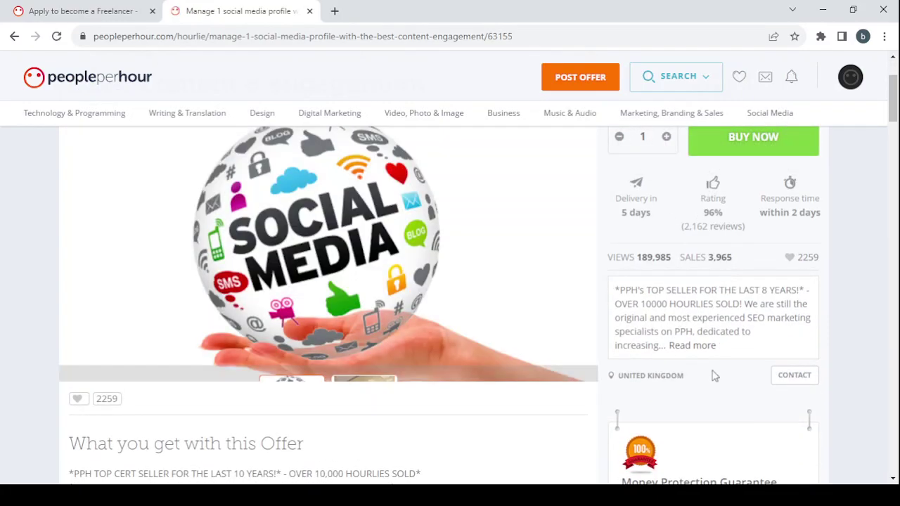
pyautogui.click(699, 348)
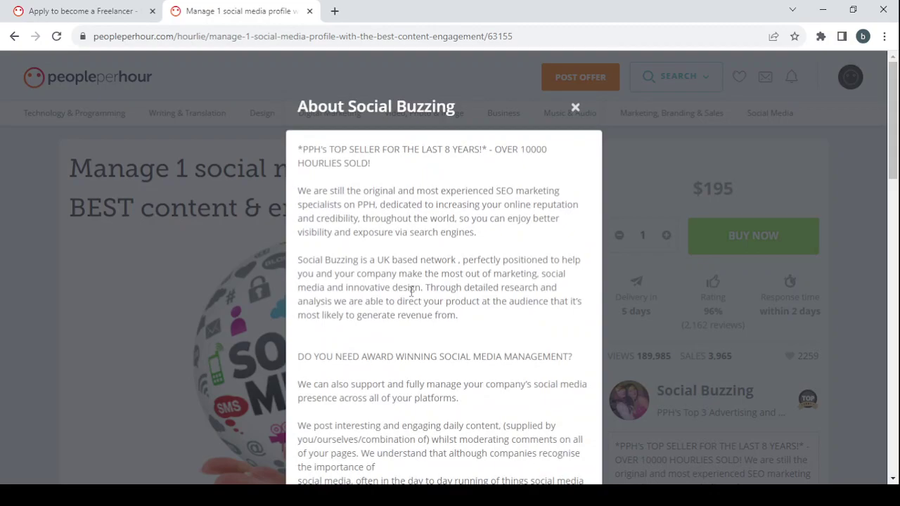
pyautogui.scroll(-1, 412, 291)
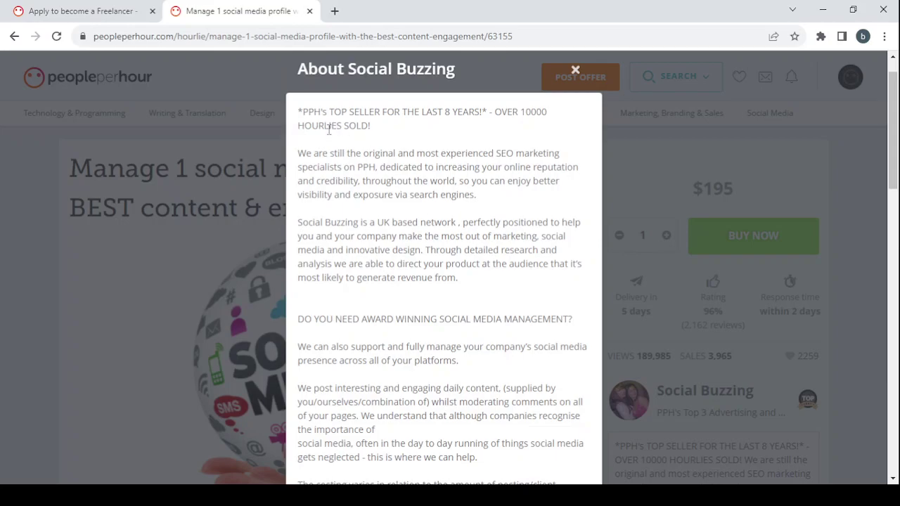
pyautogui.scroll(-7, 411, 280)
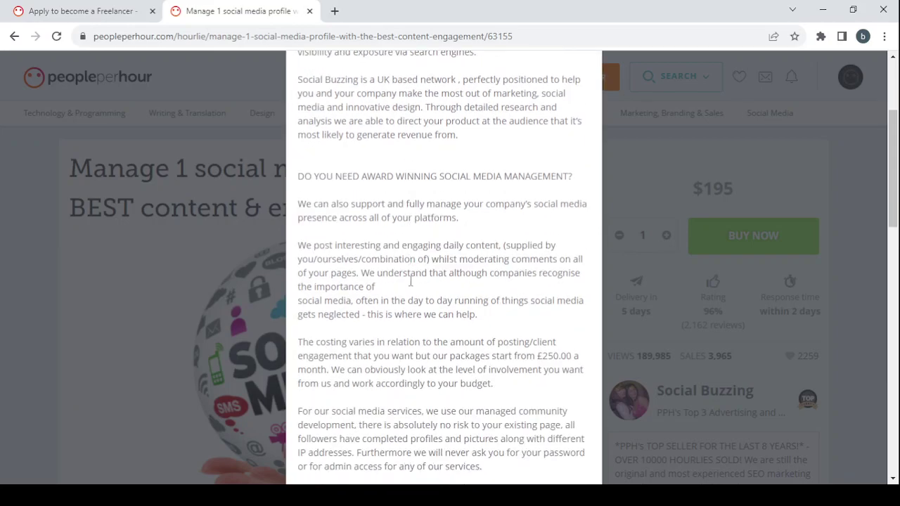
pyautogui.scroll(-7, 412, 284)
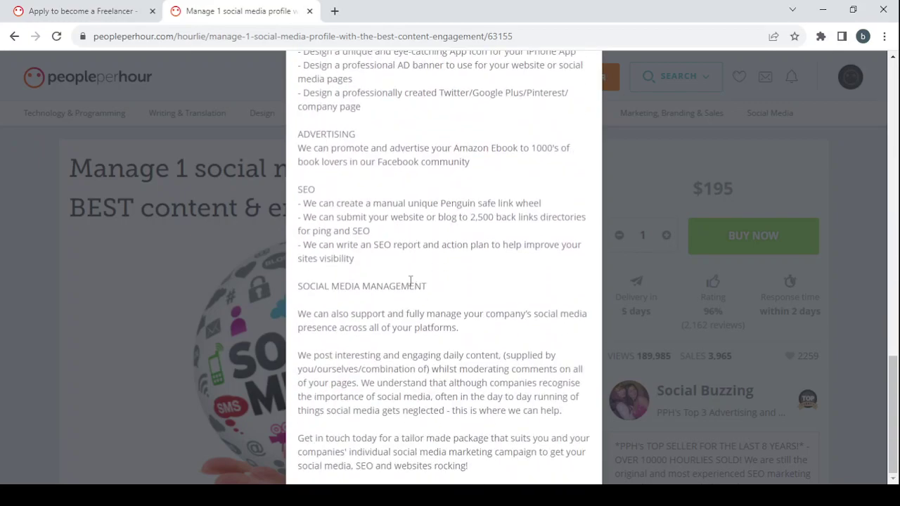
pyautogui.scroll(14, 411, 281)
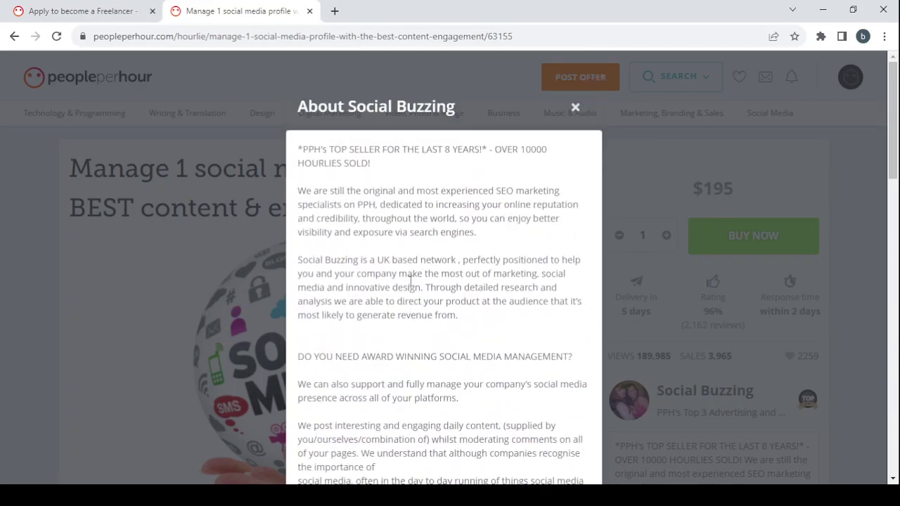
pyautogui.click(576, 109)
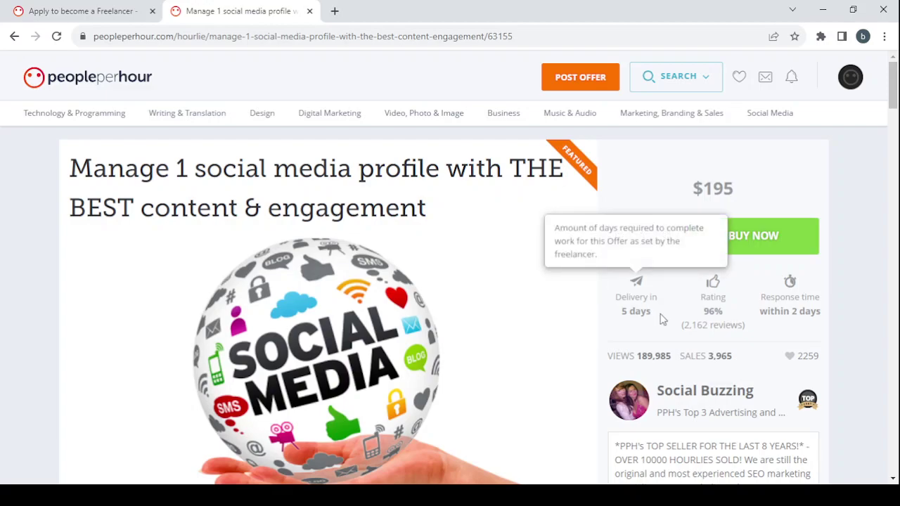
# Return to the social media offer results and open the offer "Write 30 x social media posts".
pyautogui.scroll(-2, 533, 320)
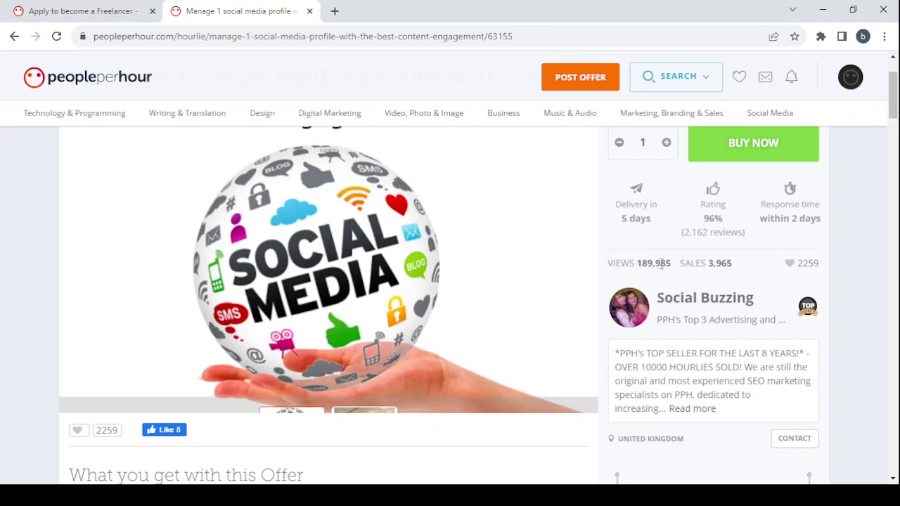
pyautogui.scroll(2, 360, 264)
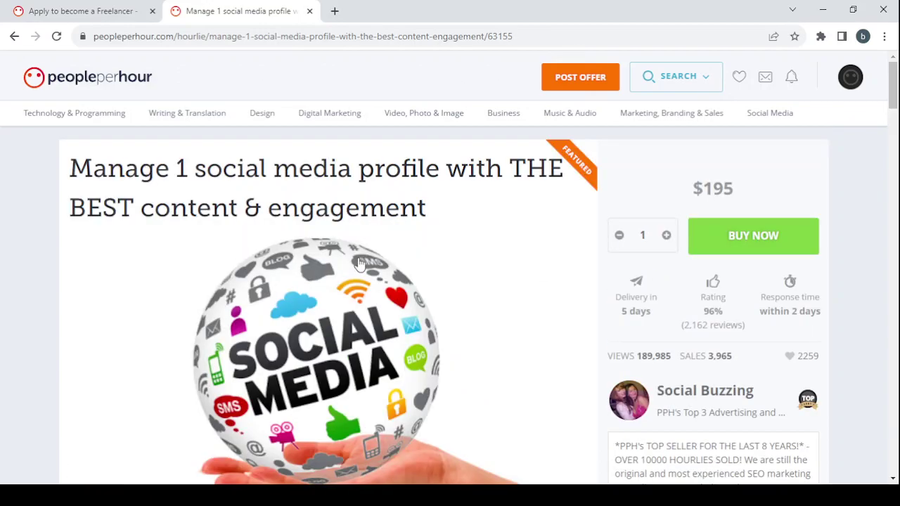
pyautogui.click(10, 41)
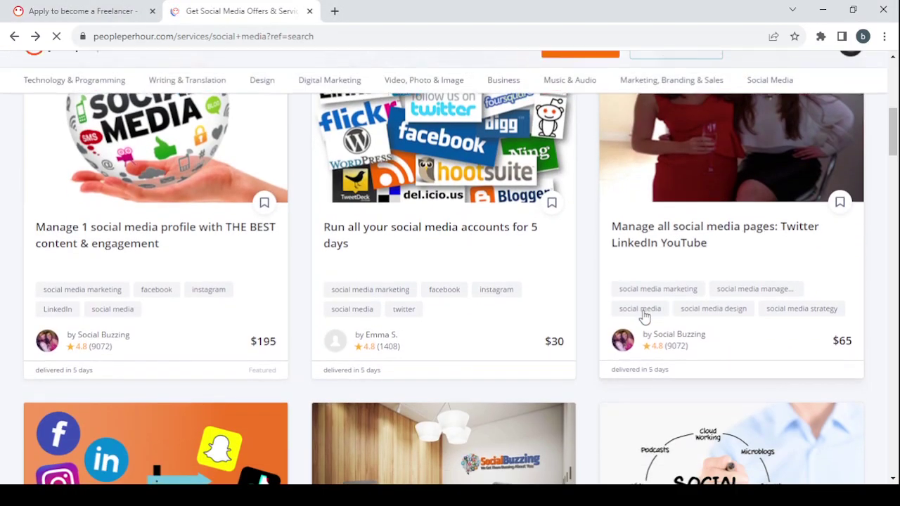
pyautogui.scroll(-4, 645, 315)
pyautogui.scroll(-1, 644, 315)
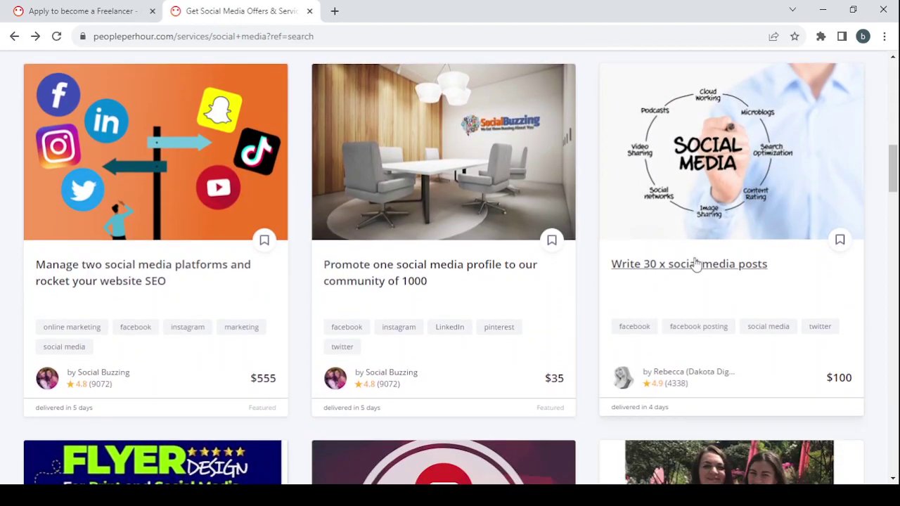
pyautogui.click(697, 264)
# Read the full About description of the seller offering the 30 social media posts and close it.
pyautogui.scroll(-2, 472, 218)
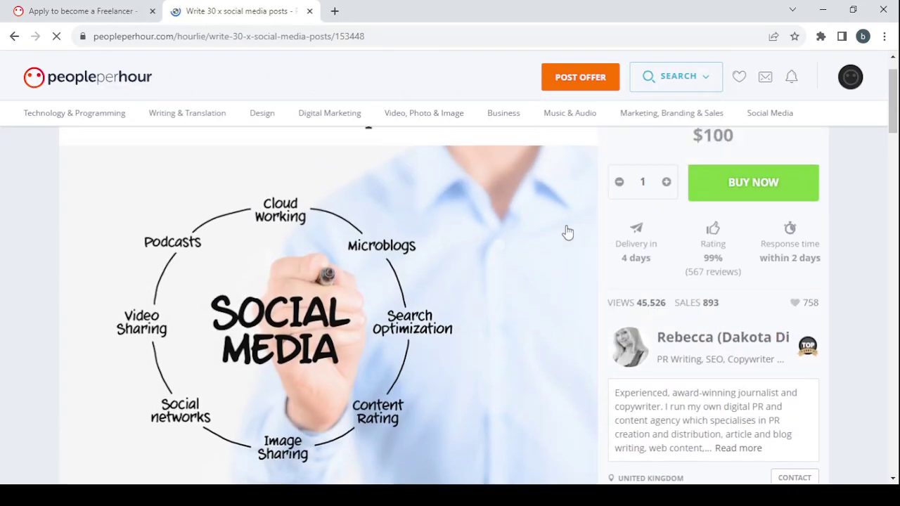
pyautogui.scroll(-3, 699, 342)
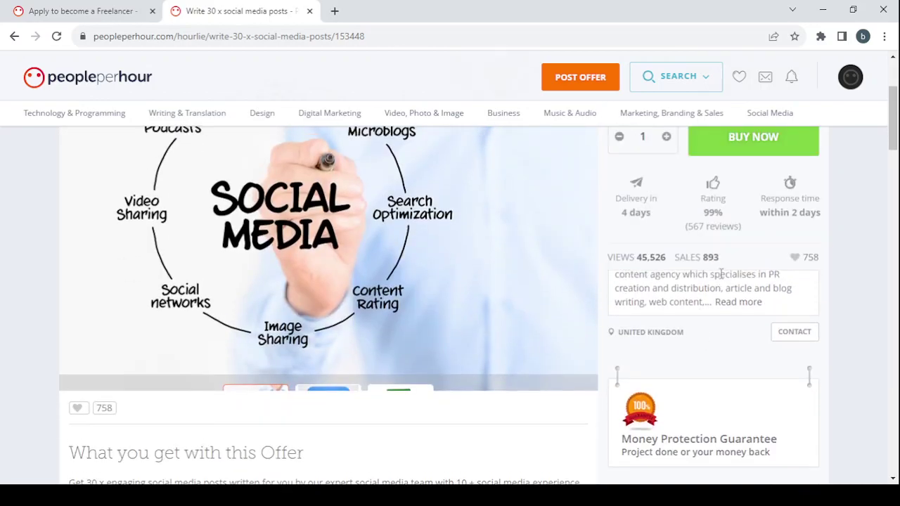
pyautogui.click(747, 404)
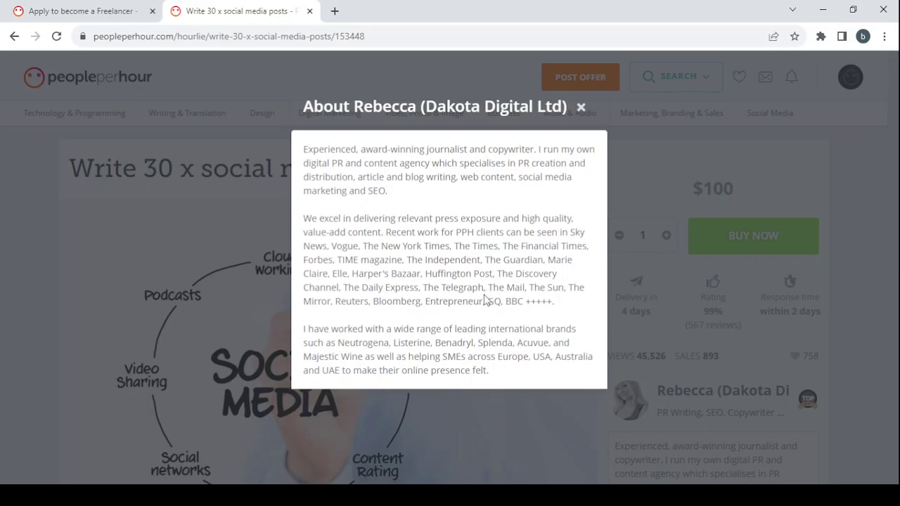
pyautogui.click(580, 108)
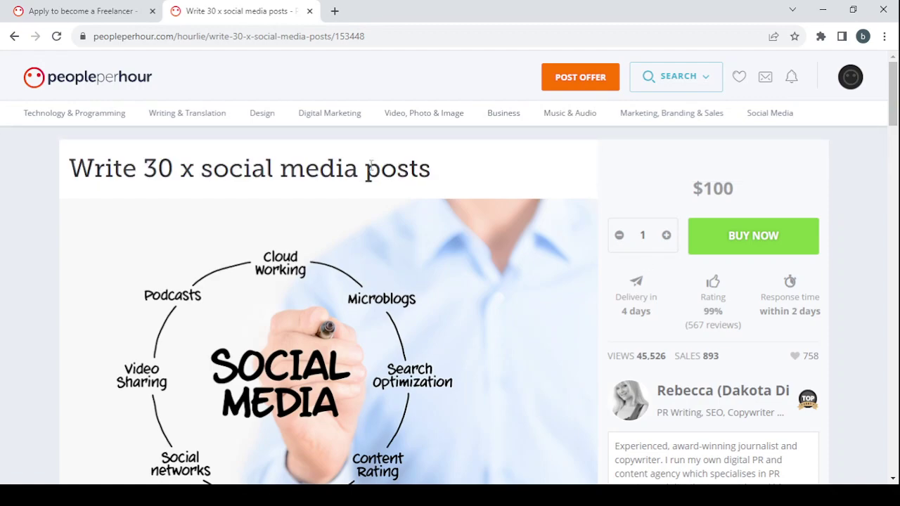
# Return to the freelancer application form and add English as a spoken language.
pyautogui.click(111, 9)
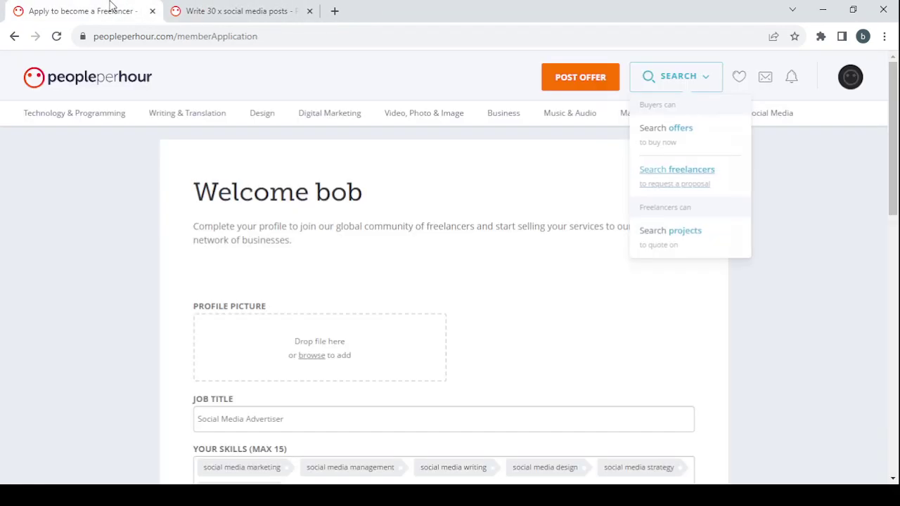
pyautogui.scroll(-4, 404, 411)
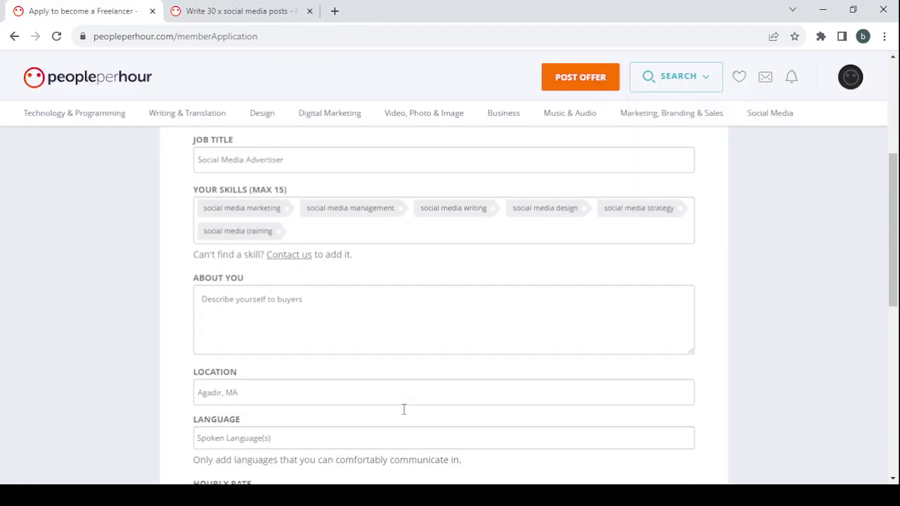
pyautogui.scroll(-1, 404, 415)
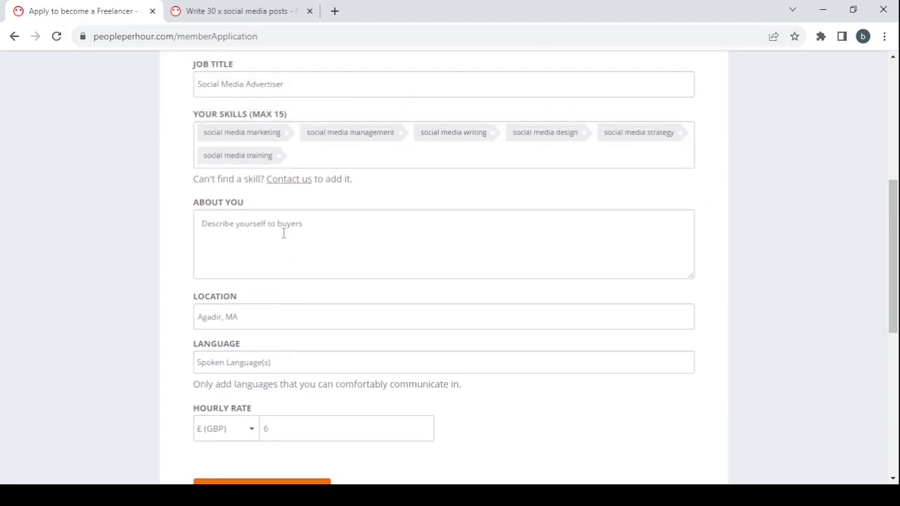
pyautogui.scroll(-1, 470, 424)
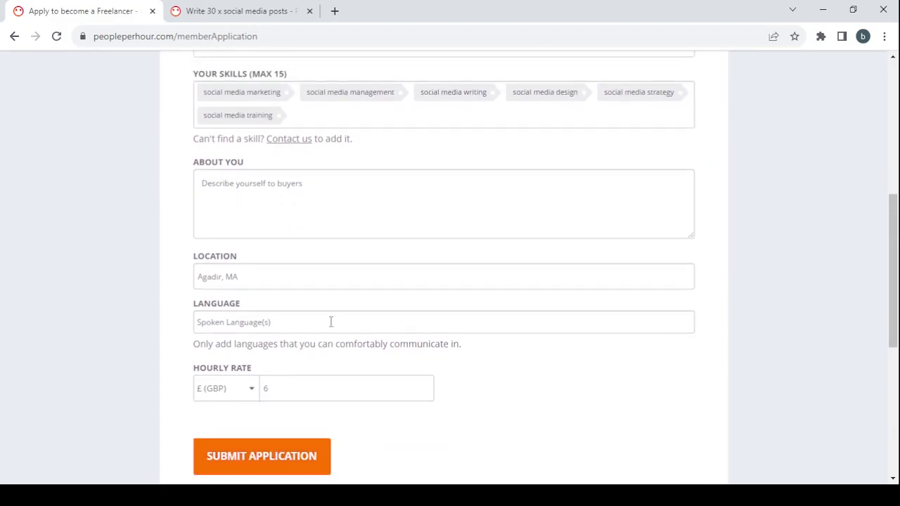
pyautogui.click(258, 323)
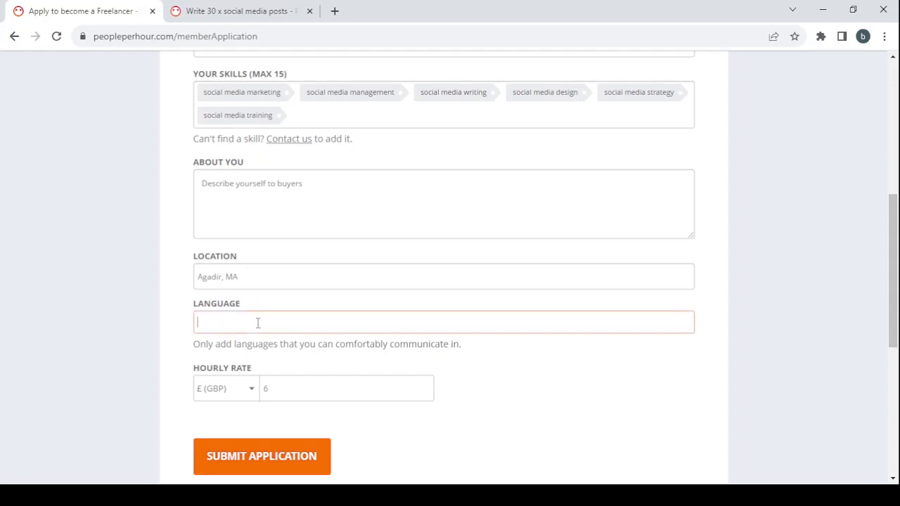
pyautogui.write('english')
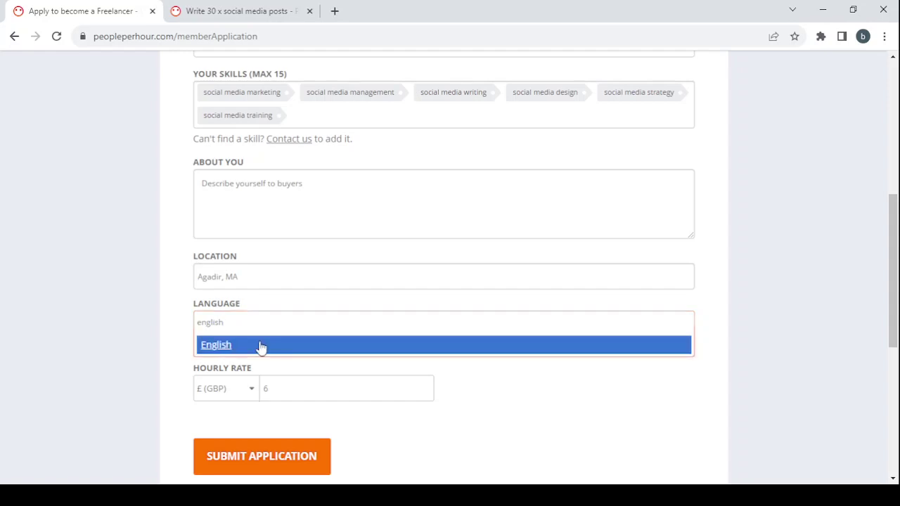
pyautogui.click(261, 346)
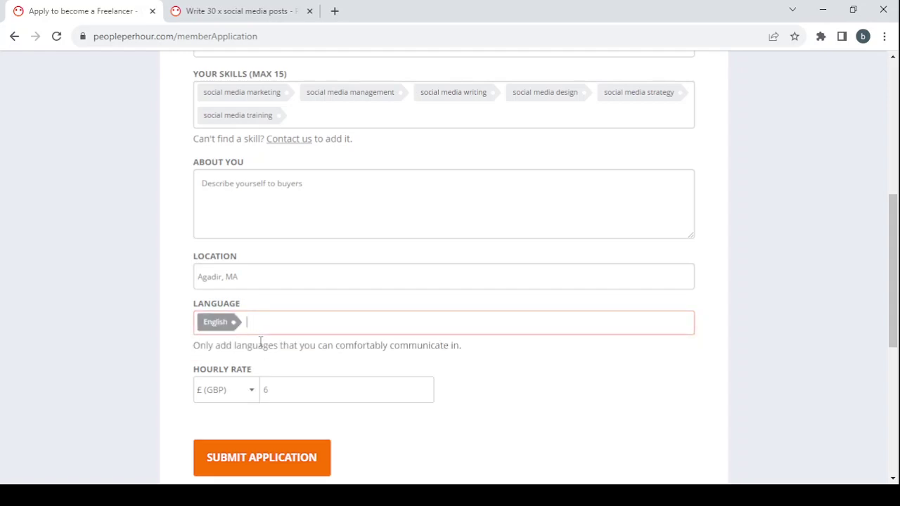
# Check the currency options for the hourly rate and close the list without choosing one.
pyautogui.click(223, 398)
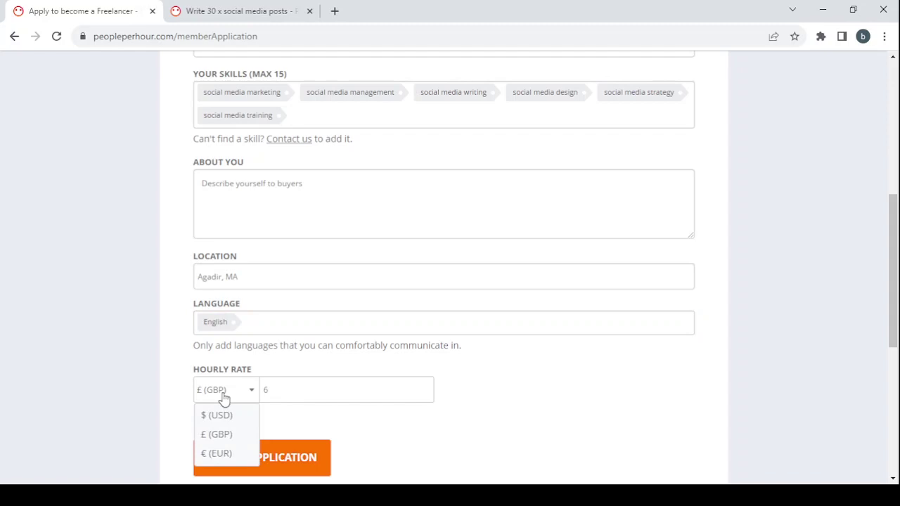
pyautogui.scroll(-1, 223, 398)
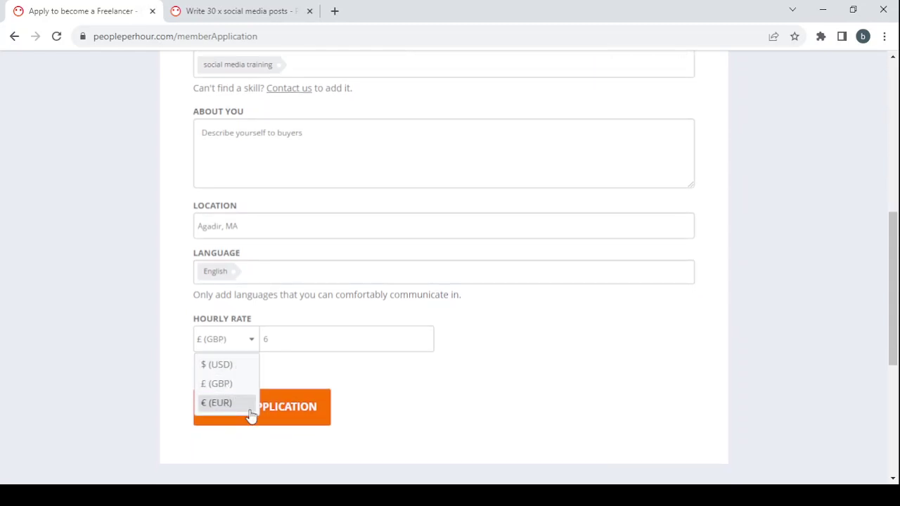
pyautogui.click(401, 417)
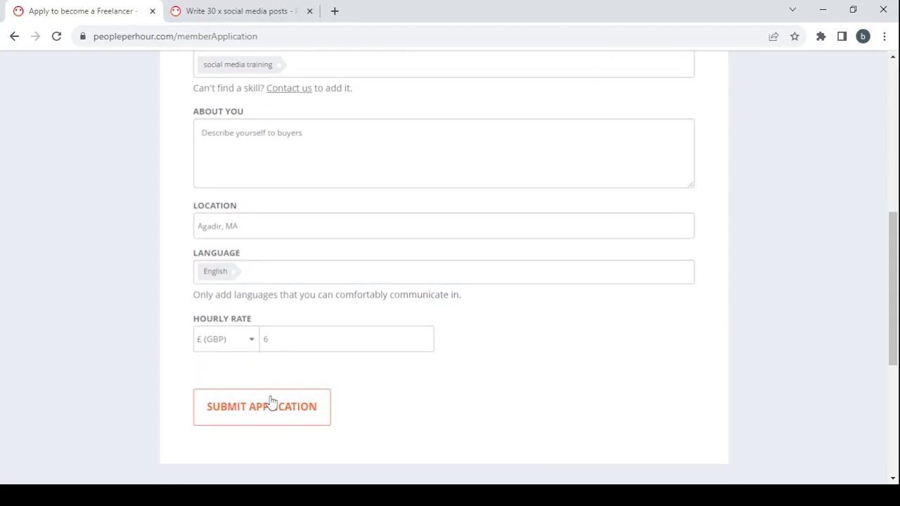